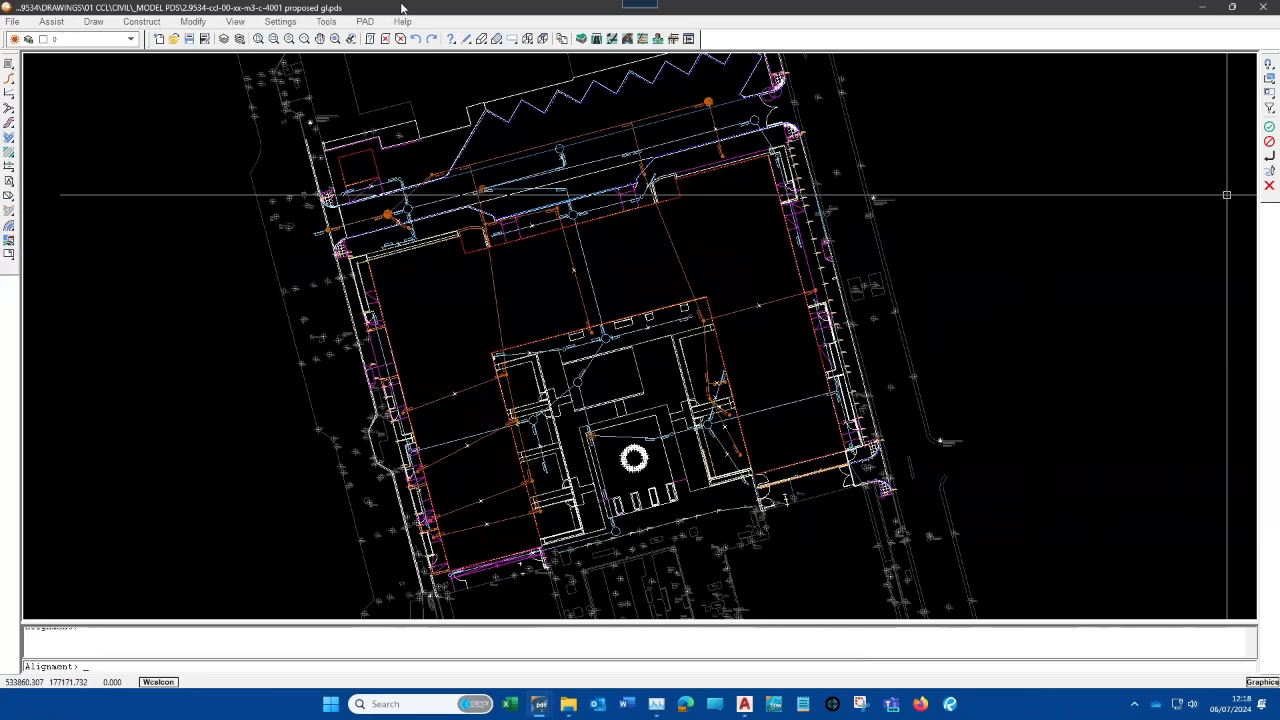
Read through the command history in an enlarged command area, and return the area to its small height
left_click(102, 43)
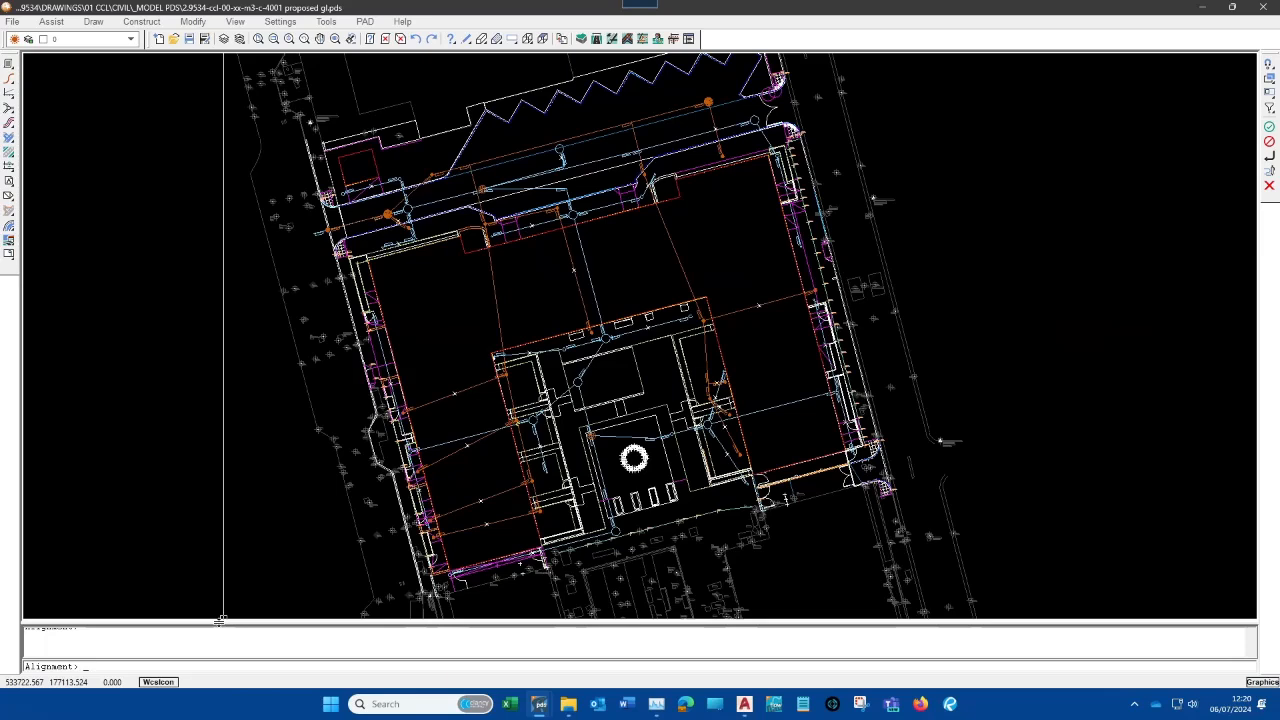
left_click_drag(219, 621, 219, 621)
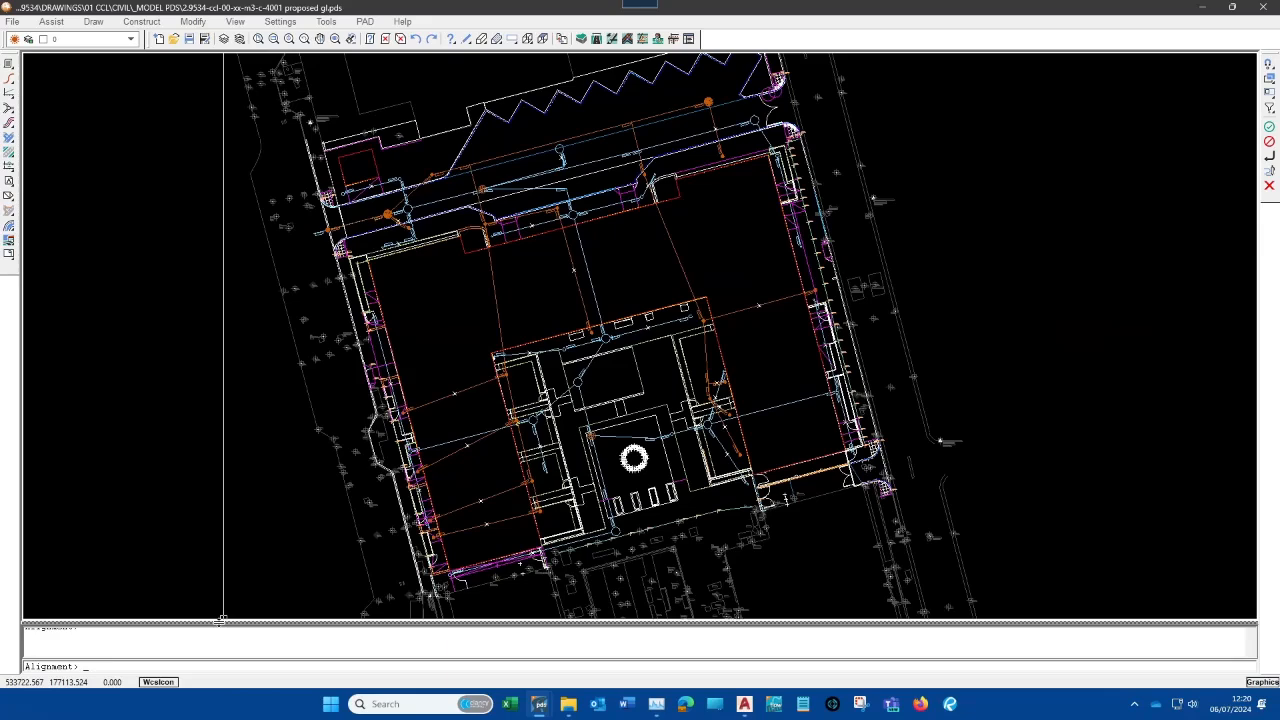
left_click_drag(220, 620, 212, 472)
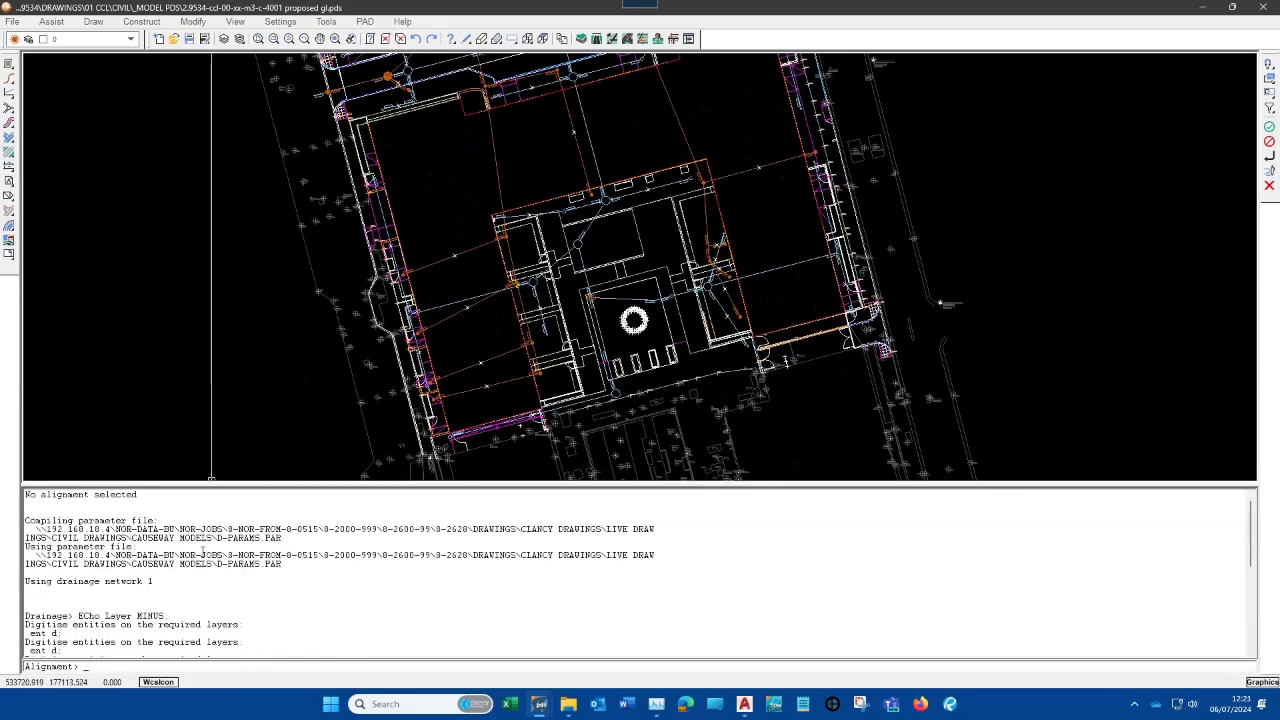
scroll(200, 560, "down", 1)
scroll(202, 590, "down", 7)
scroll(202, 606, "up", 8)
scroll(202, 606, "down", 8)
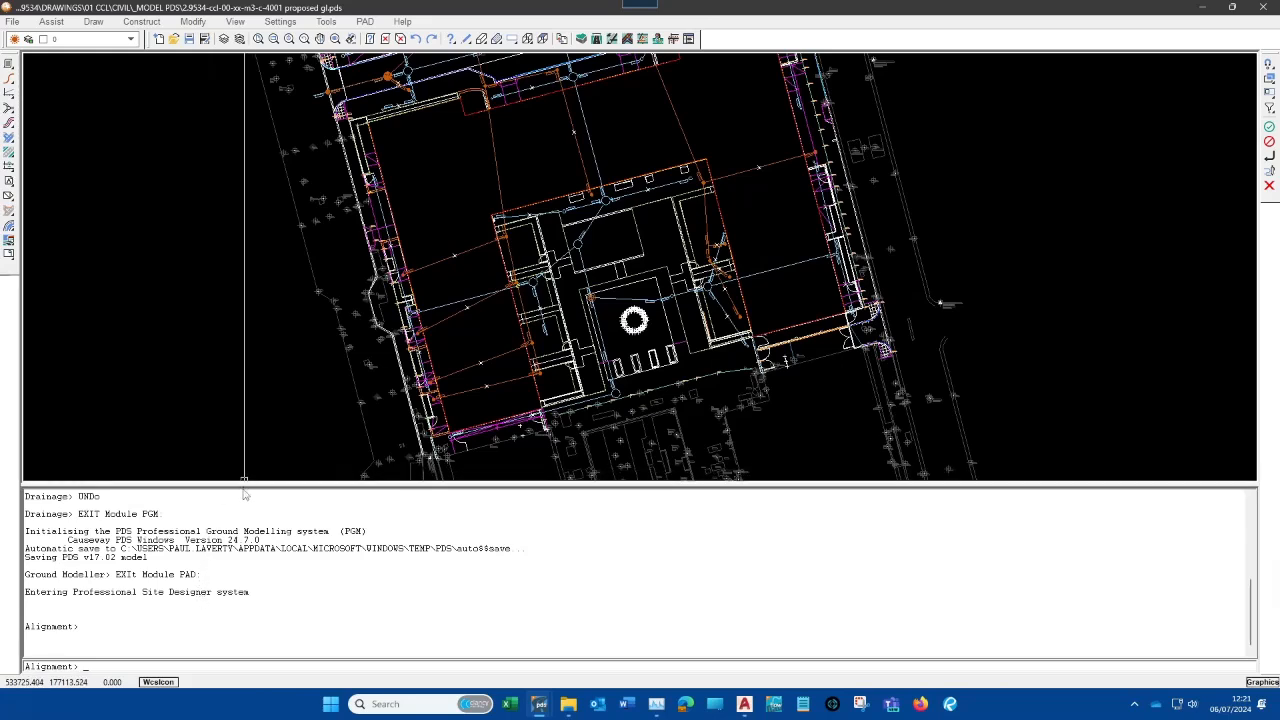
left_click_drag(240, 482, 240, 482)
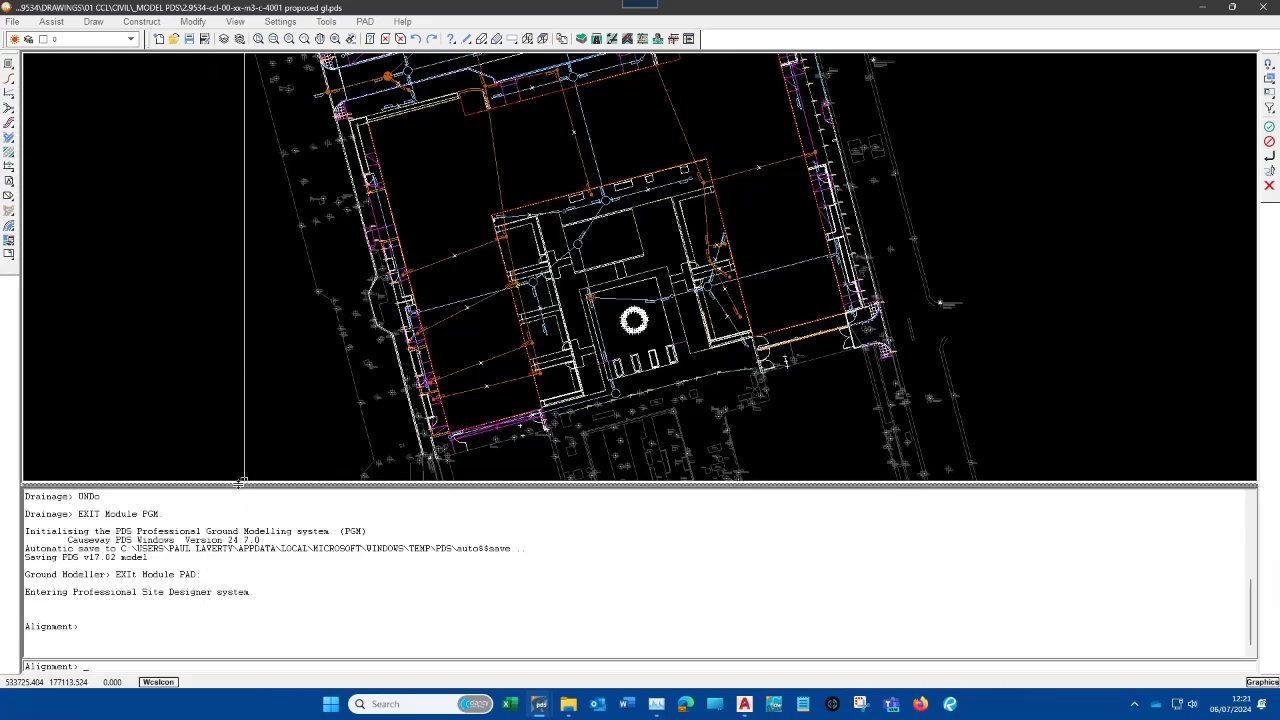
mouse_move(240, 482)
left_mouse_down()
mouse_move(205, 531)
mouse_move(180, 624)
left_mouse_up()
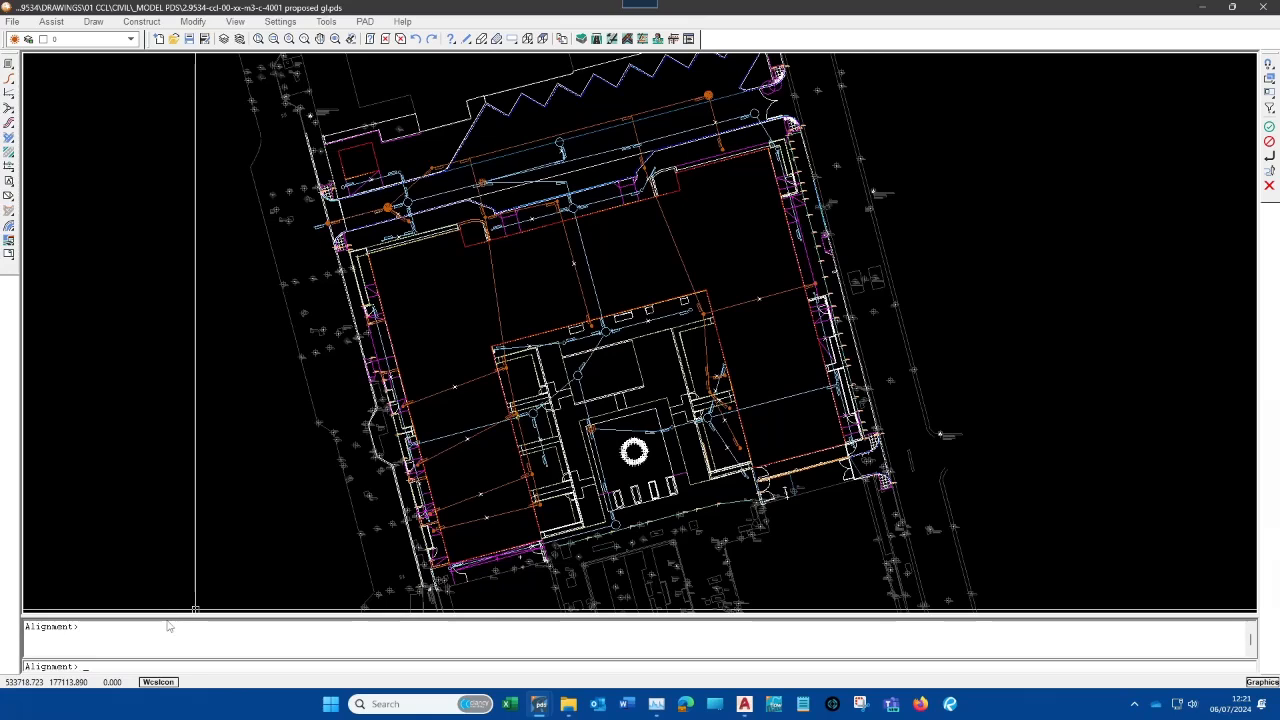
Review the logged commands in the small command area and in the separate PDS Text Window, and return to the drawing
left_click(144, 643)
scroll(118, 648, "up", 5)
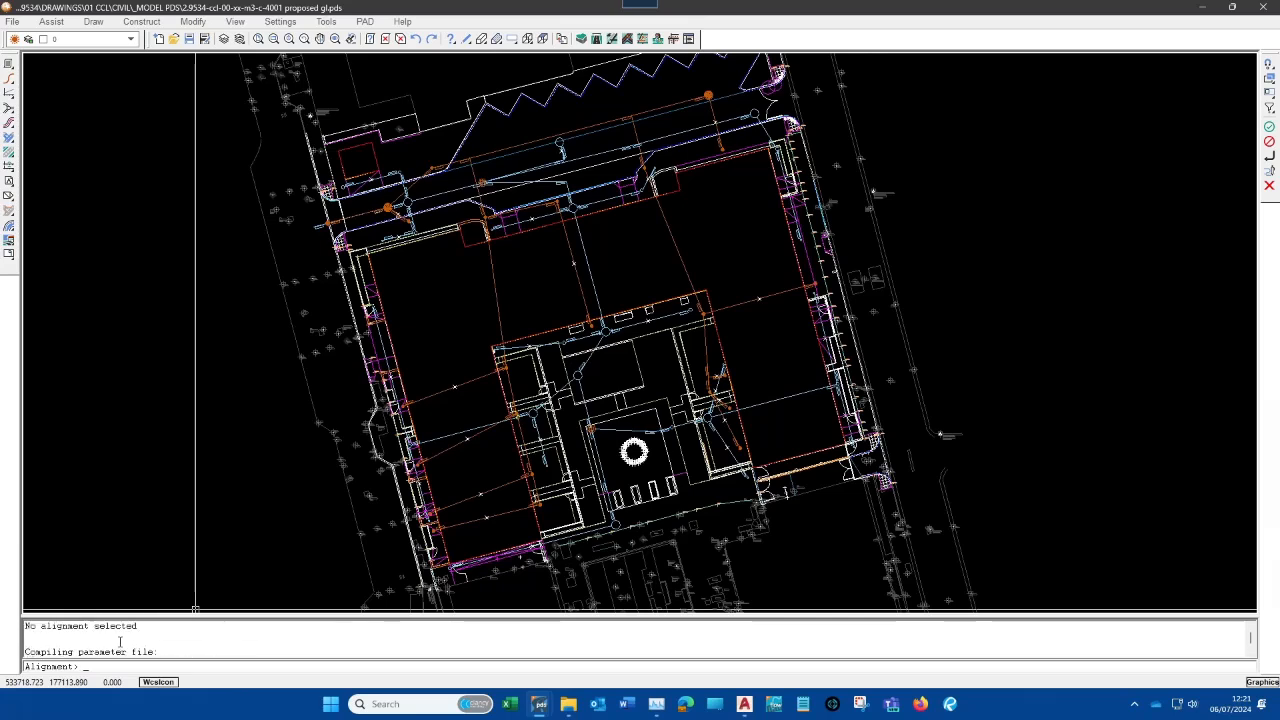
scroll(120, 643, "down", 2)
scroll(124, 637, "down", 3)
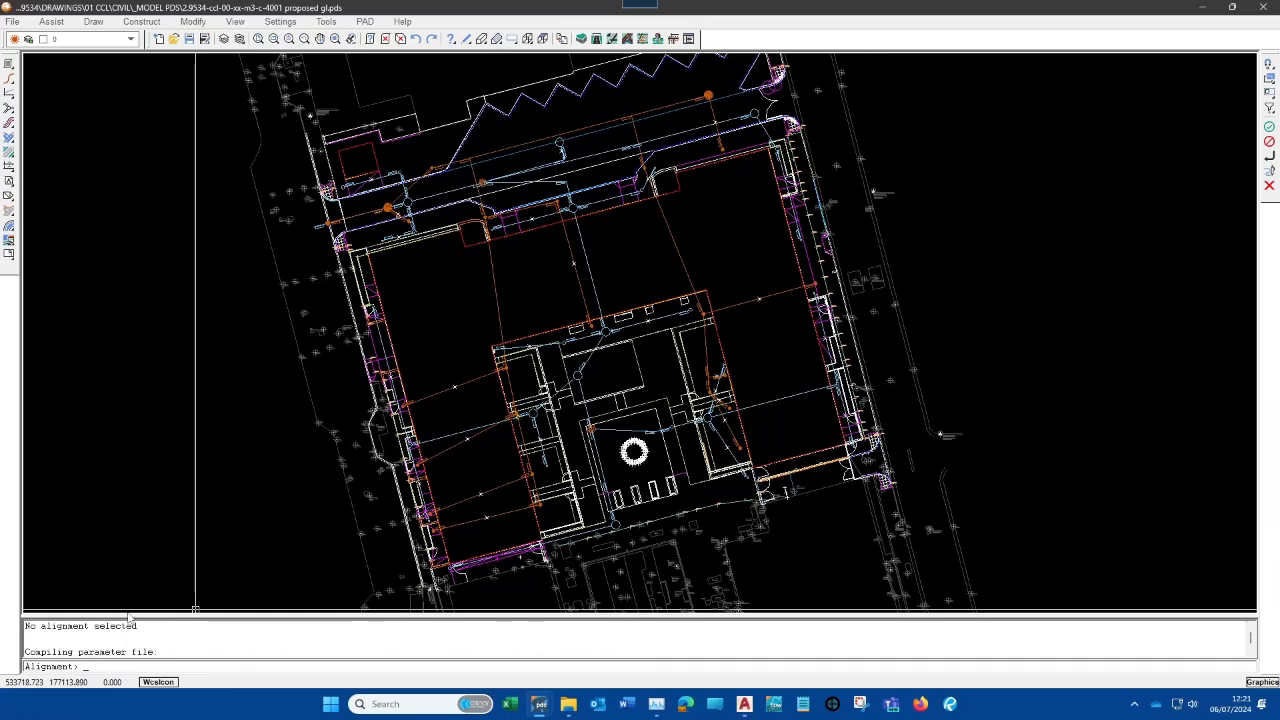
key("F2")
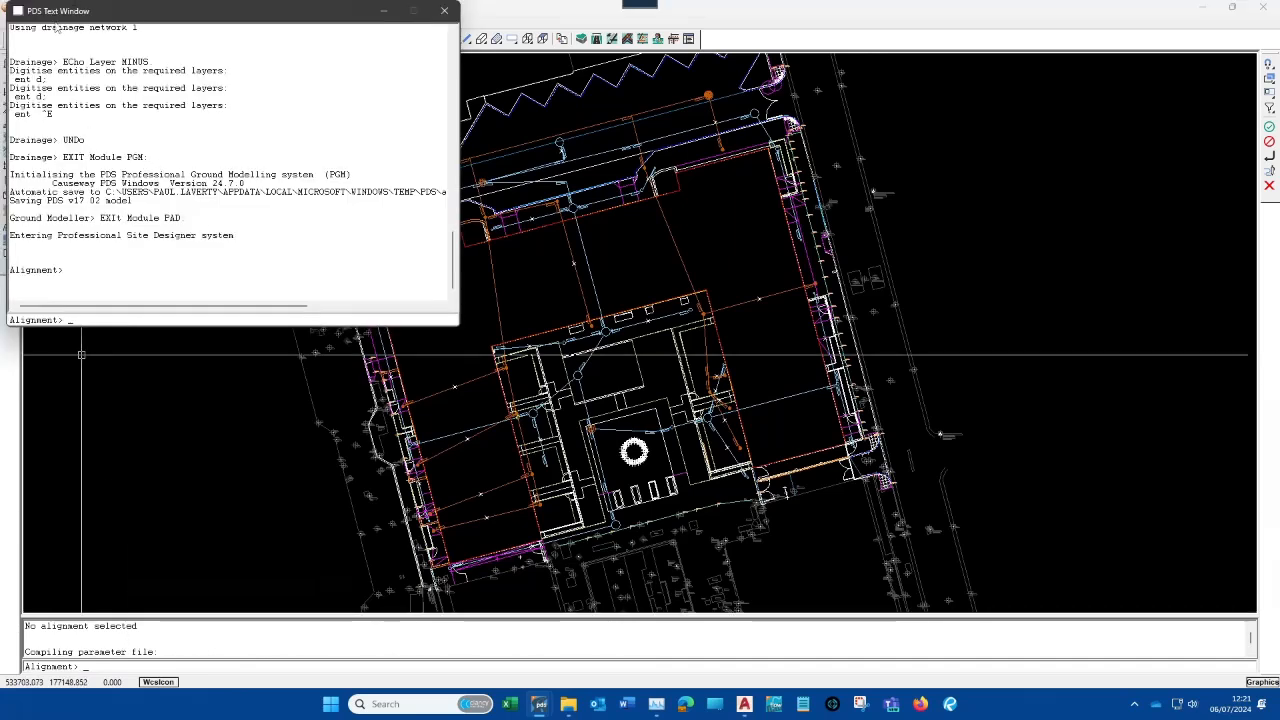
scroll(189, 176, "up", 10)
scroll(189, 176, "down", 10)
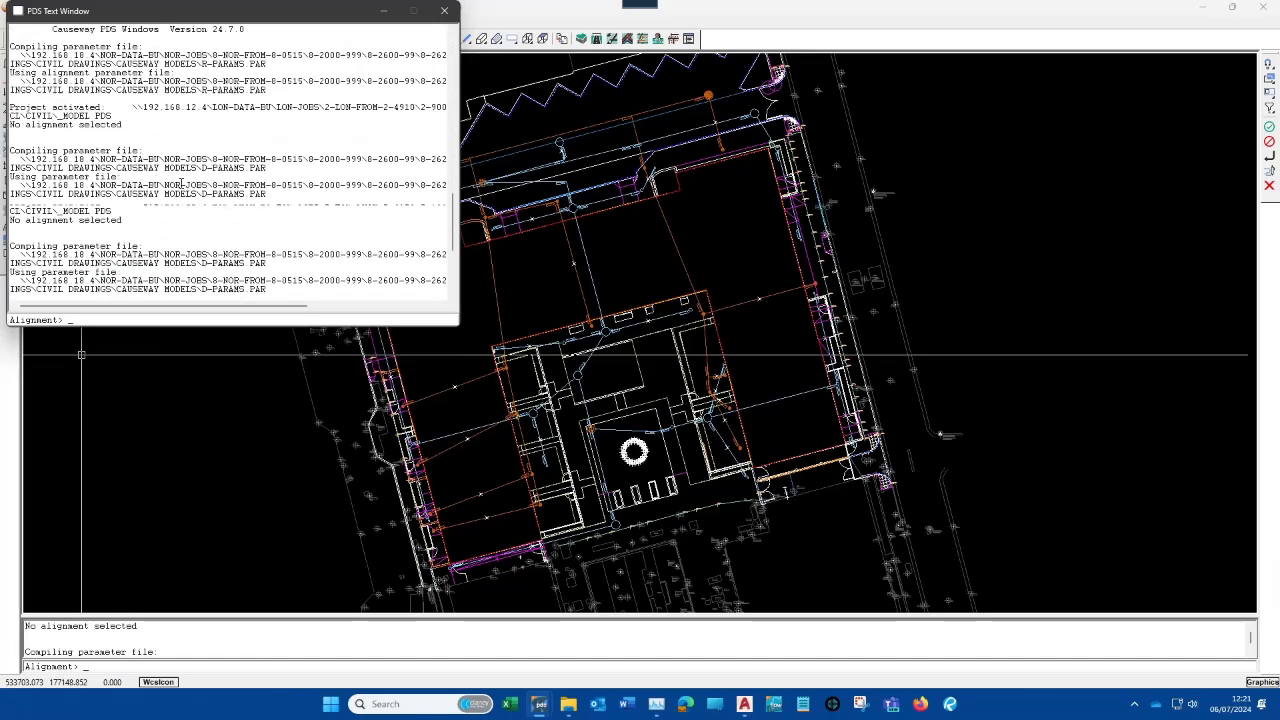
scroll(177, 202, "up", 10)
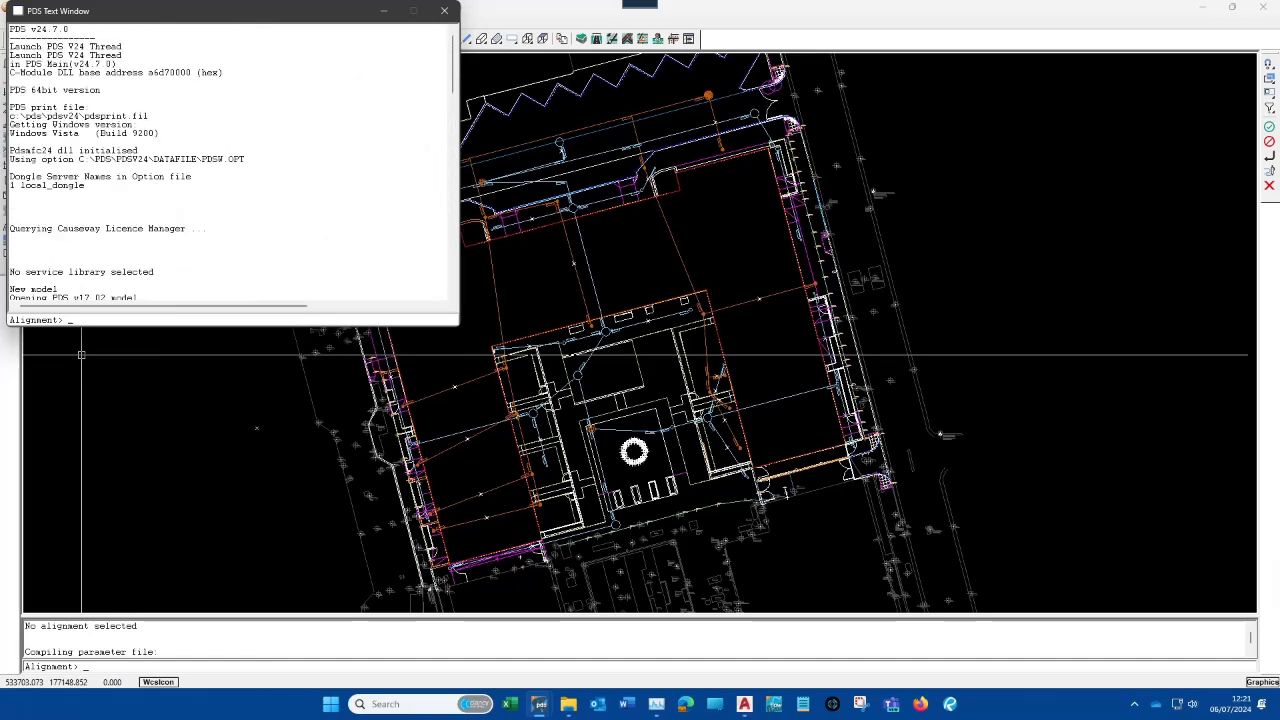
left_click(241, 486)
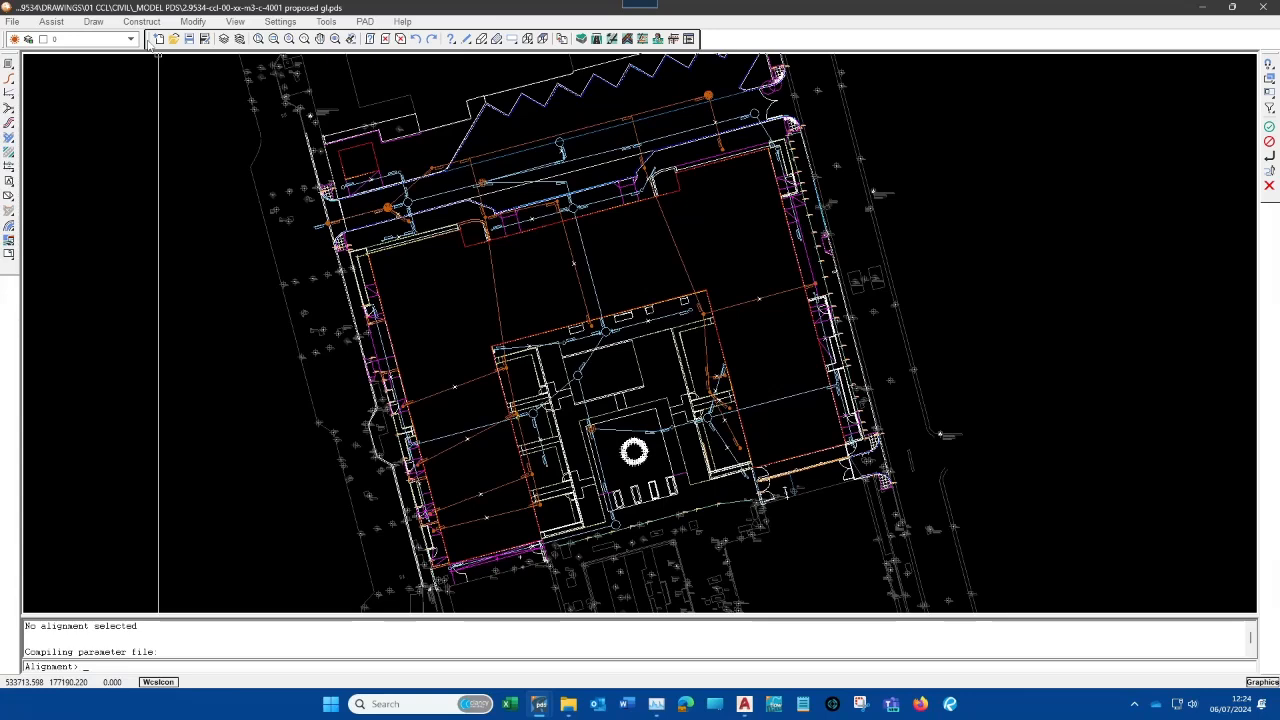
Undock the Standard Tool Bar, move it around over the drawing, and dock it back in its original place
left_click_drag(149, 42, 230, 290)
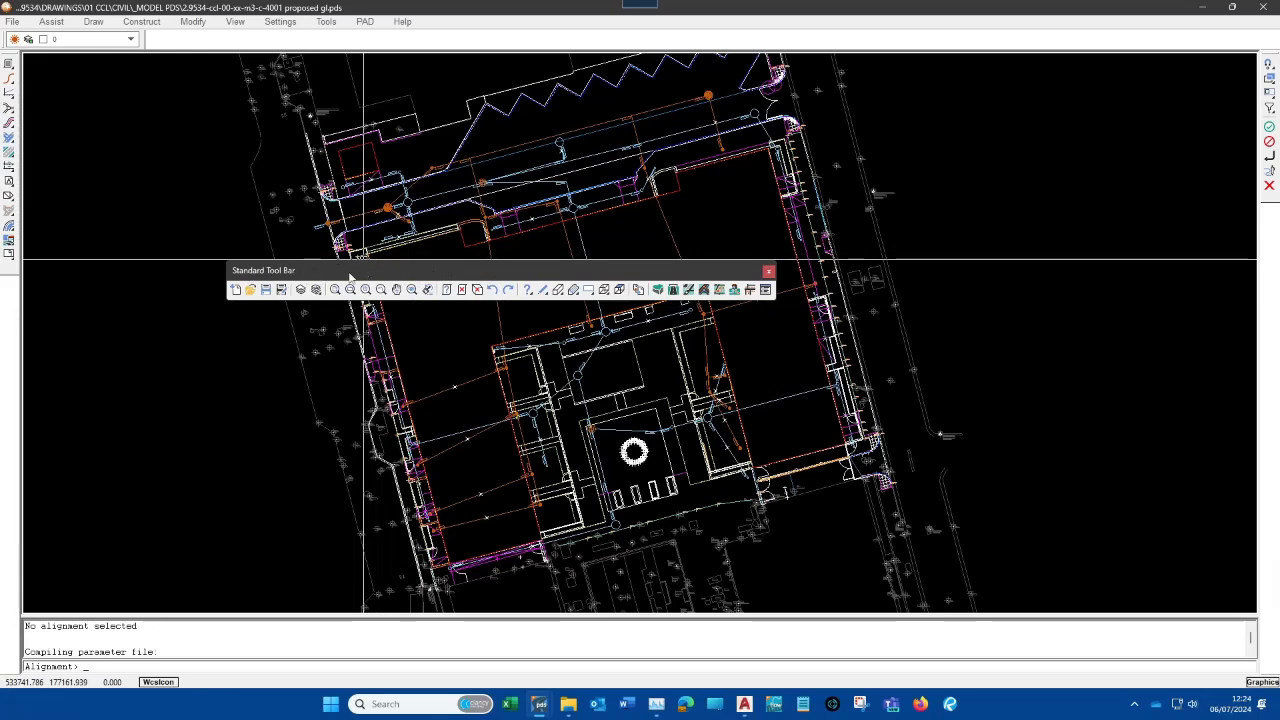
left_click_drag(349, 272, 349, 272)
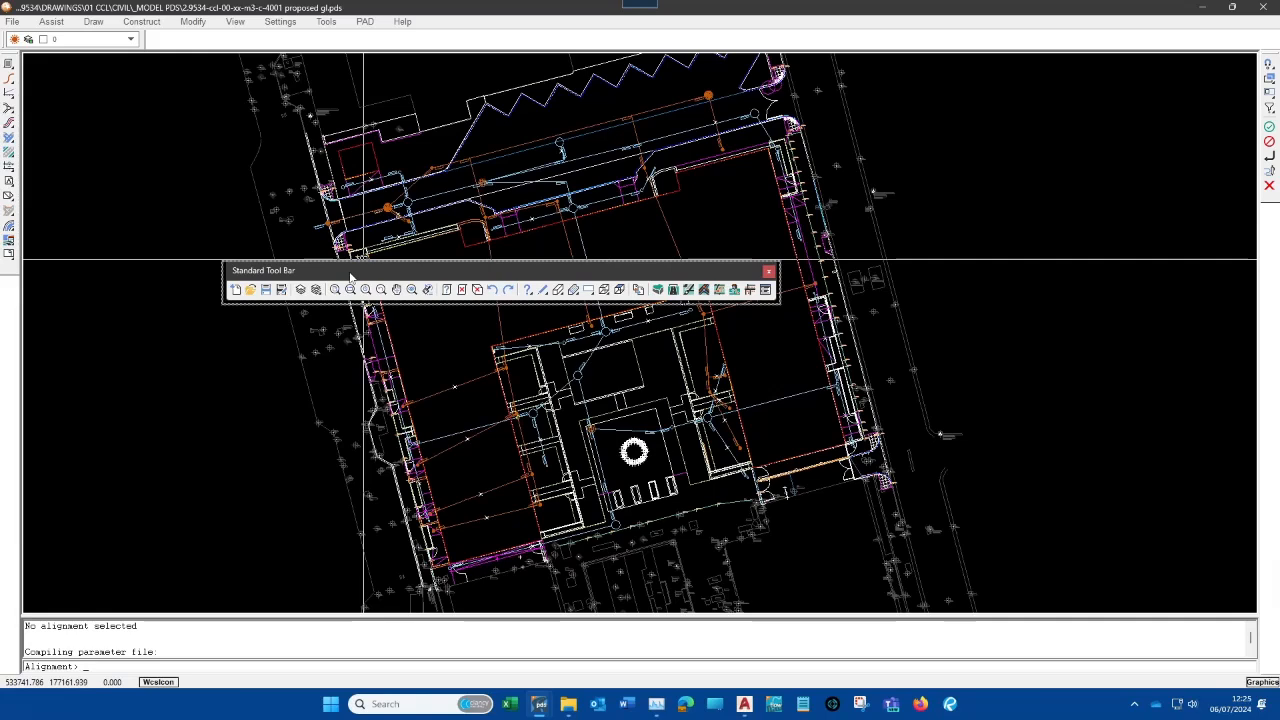
left_click_drag(350, 276, 331, 489)
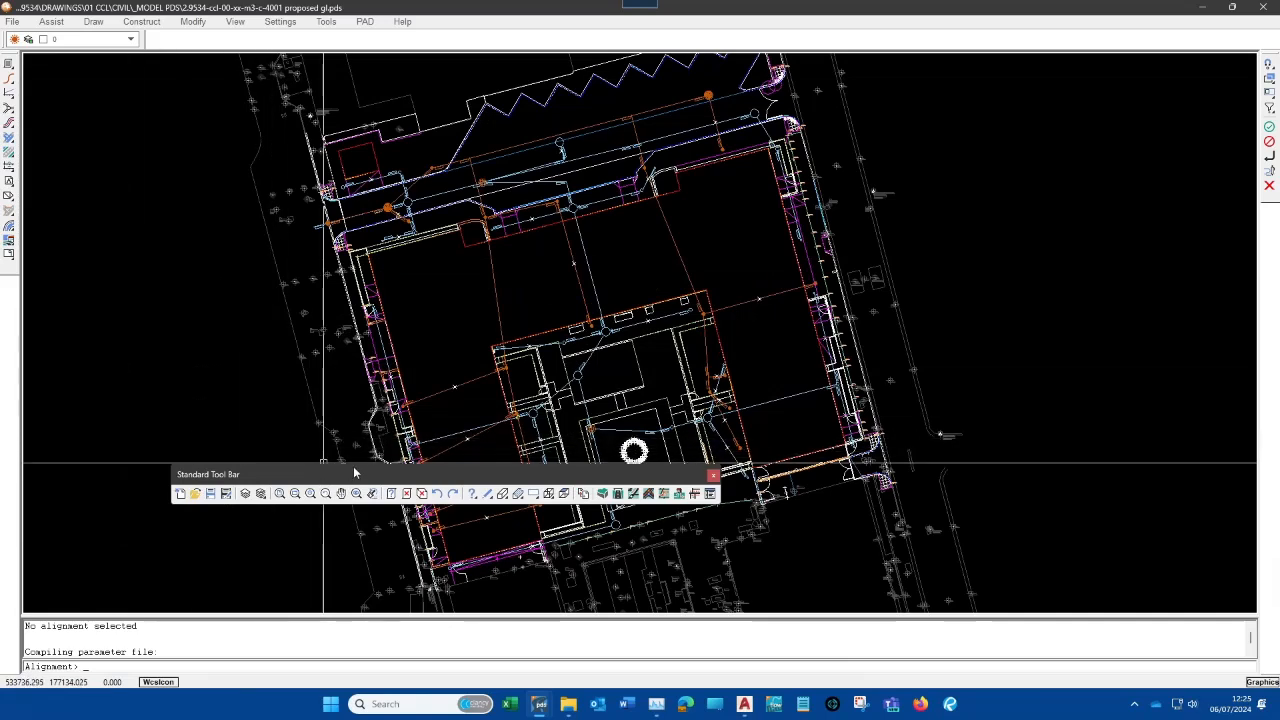
mouse_move(341, 473)
left_mouse_down()
mouse_move(326, 95)
mouse_move(311, 35)
left_mouse_up()
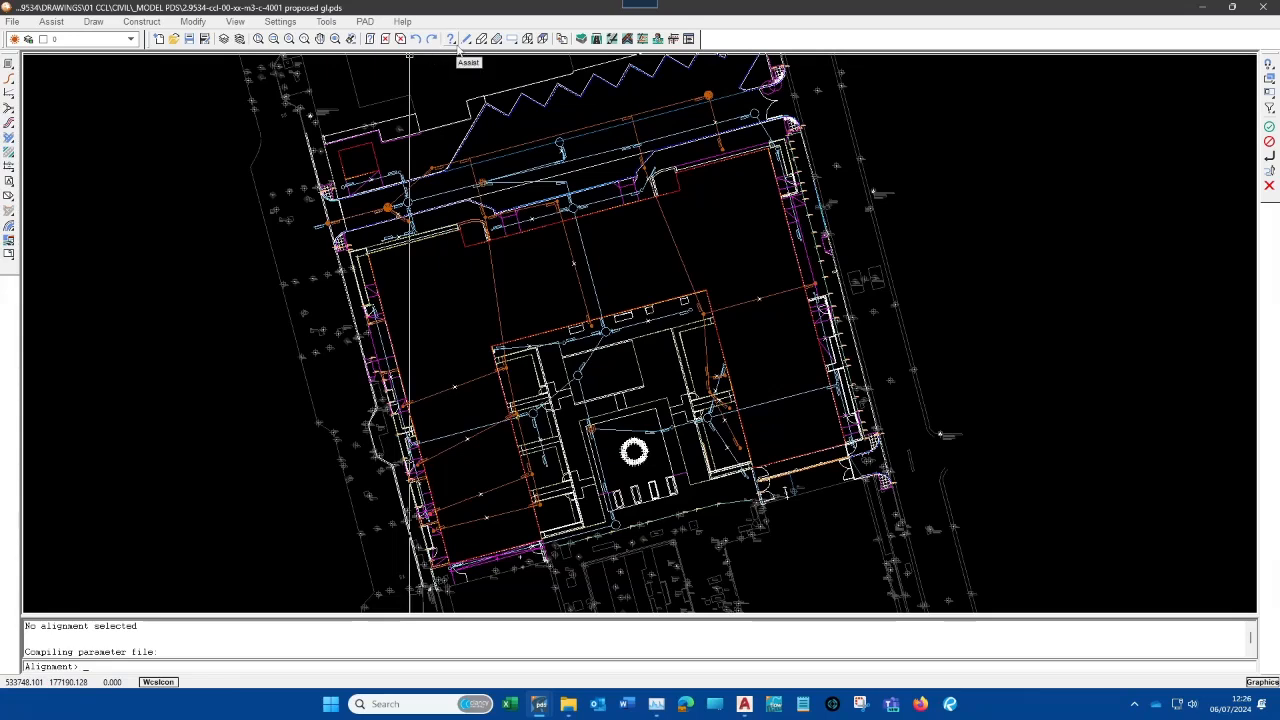
Start the Delete Entity command and cancel it without selecting any entity
left_click(388, 40)
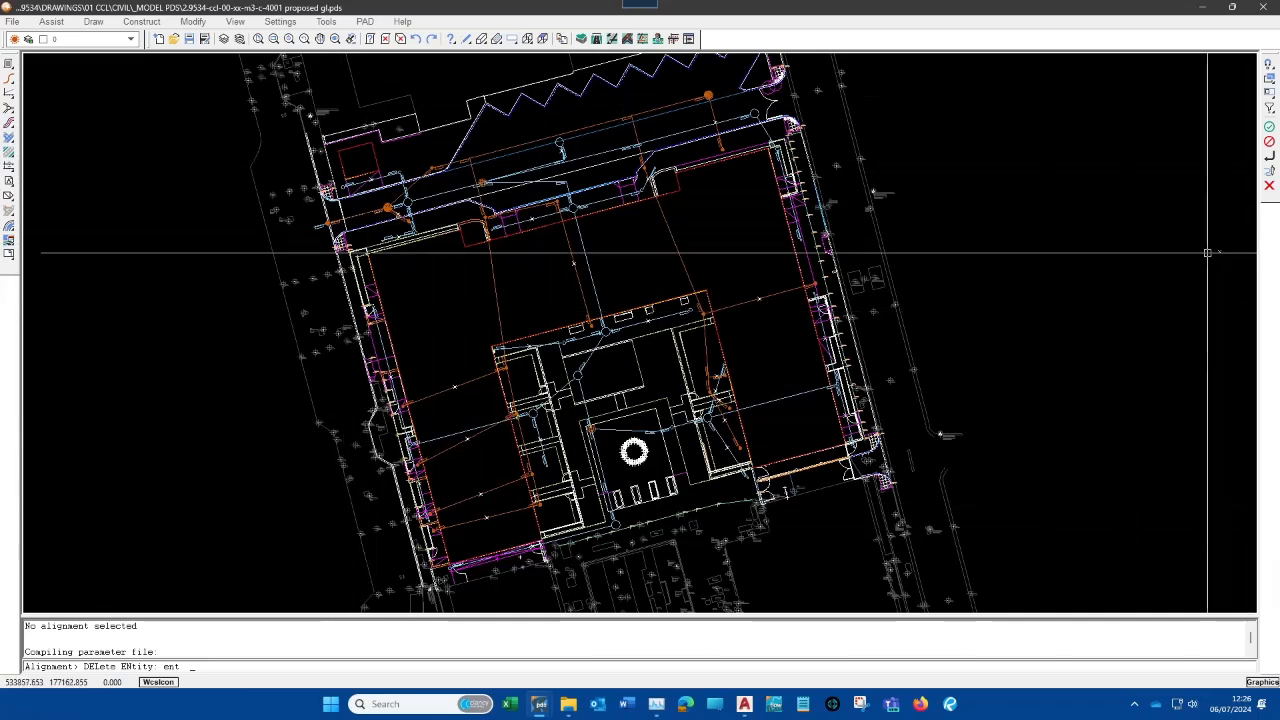
left_click(1269, 187)
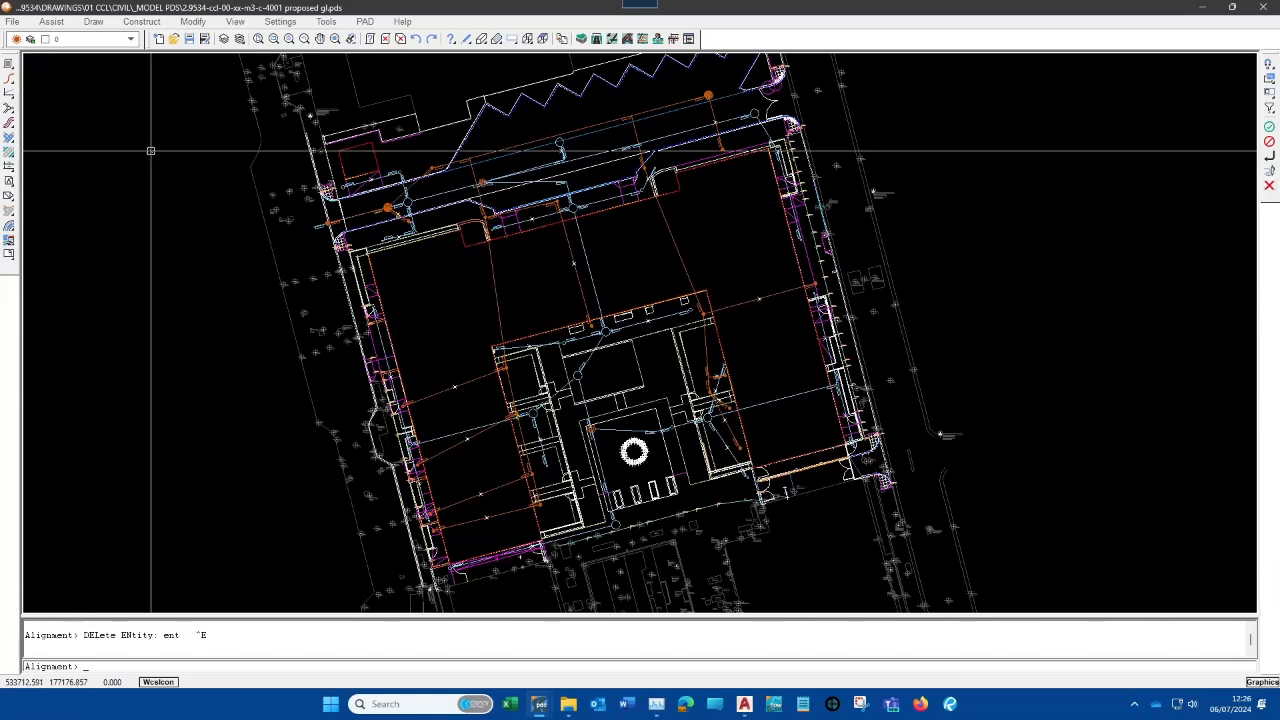
Look through the Assist, Draw and neighbouring drawing tool sets, and return to the standard tools
left_click(452, 40)
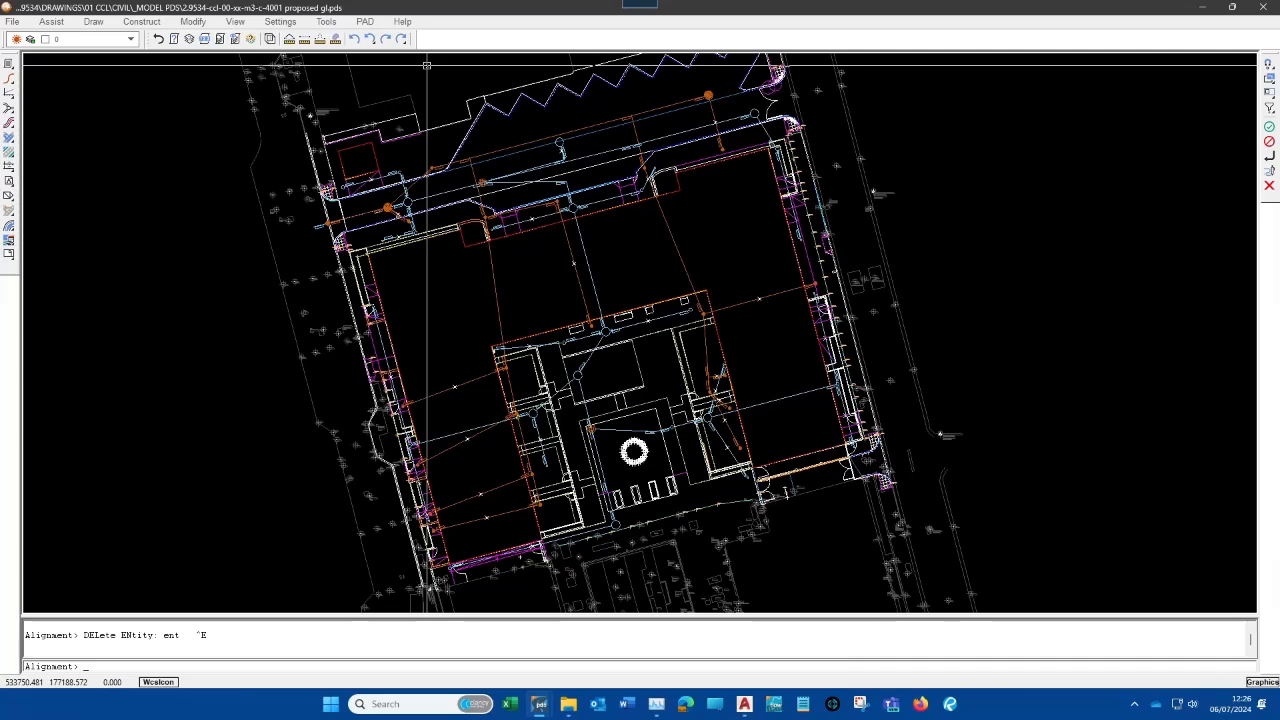
left_click(159, 41)
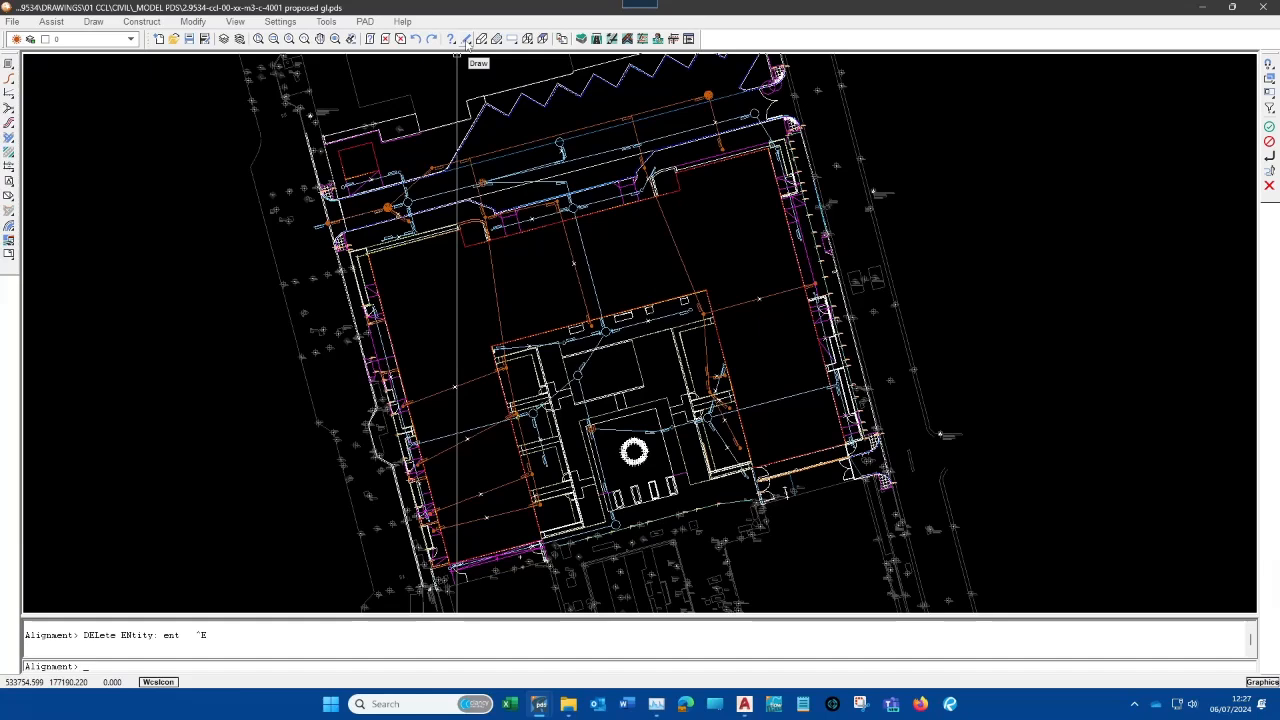
left_click(466, 40)
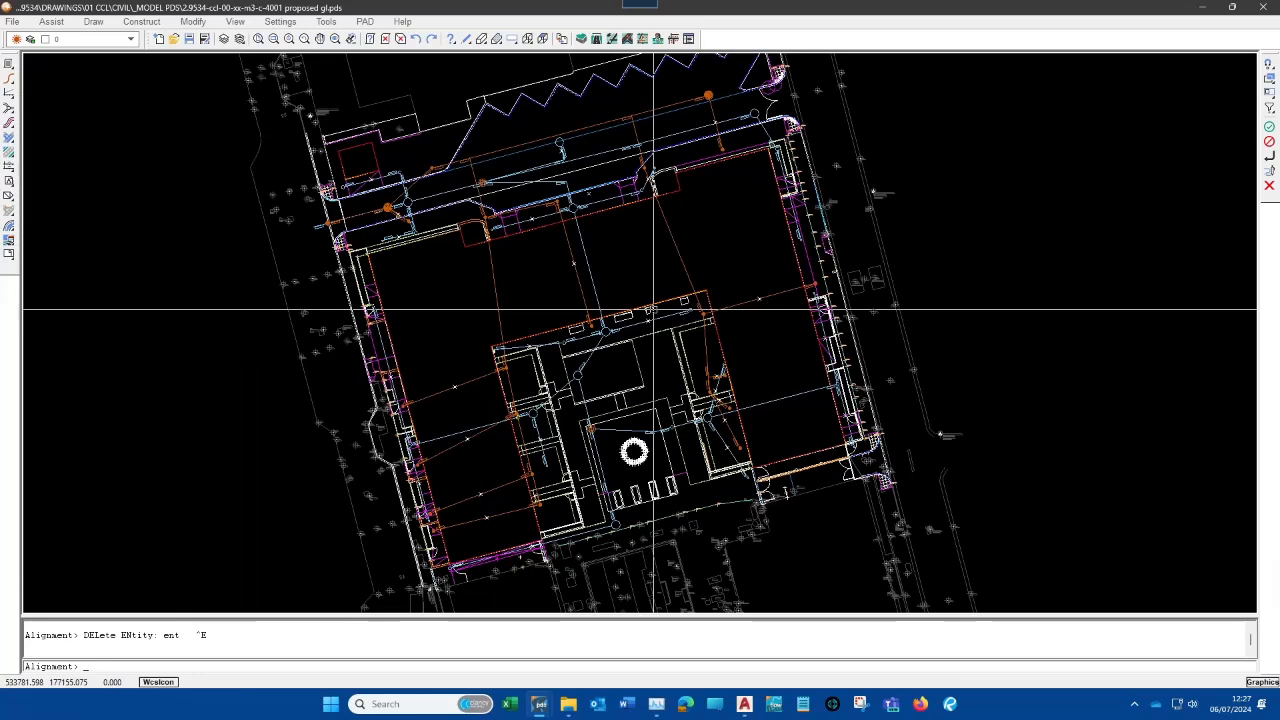
left_click(481, 41)
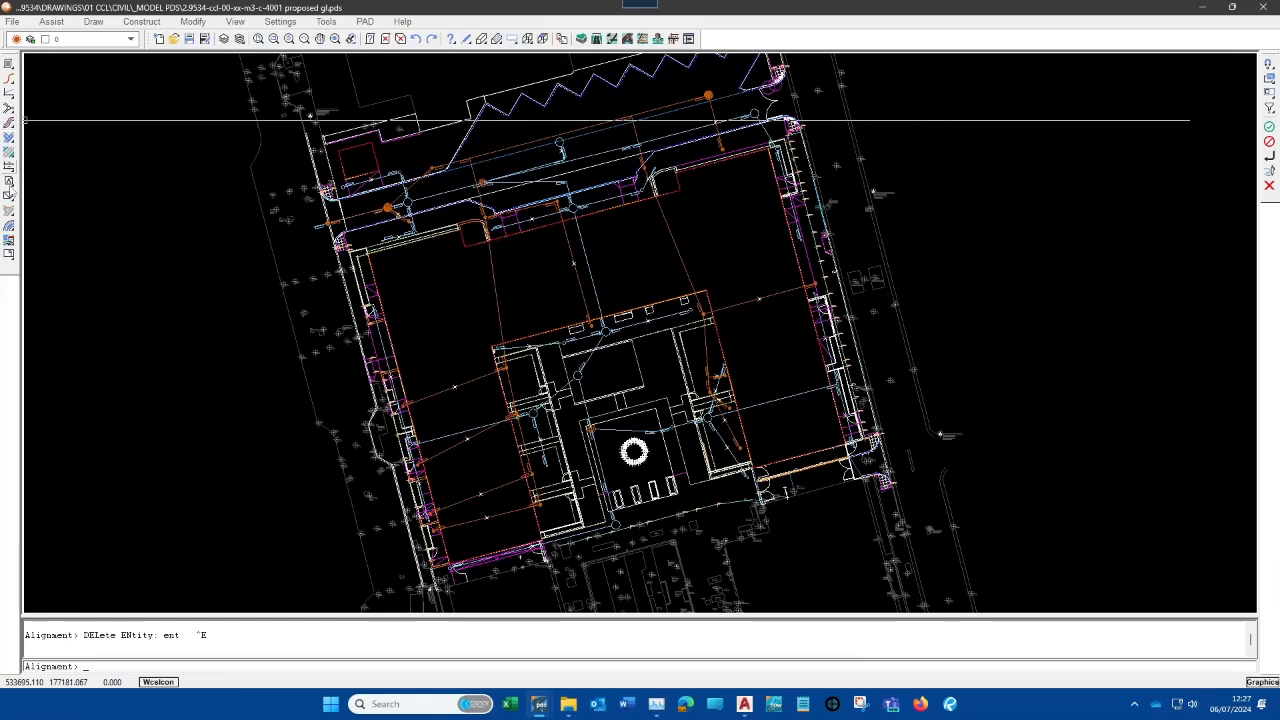
Look through the alignment and carriageway design tool sets and the point snap tools, returning to the main set after each
left_click(9, 85)
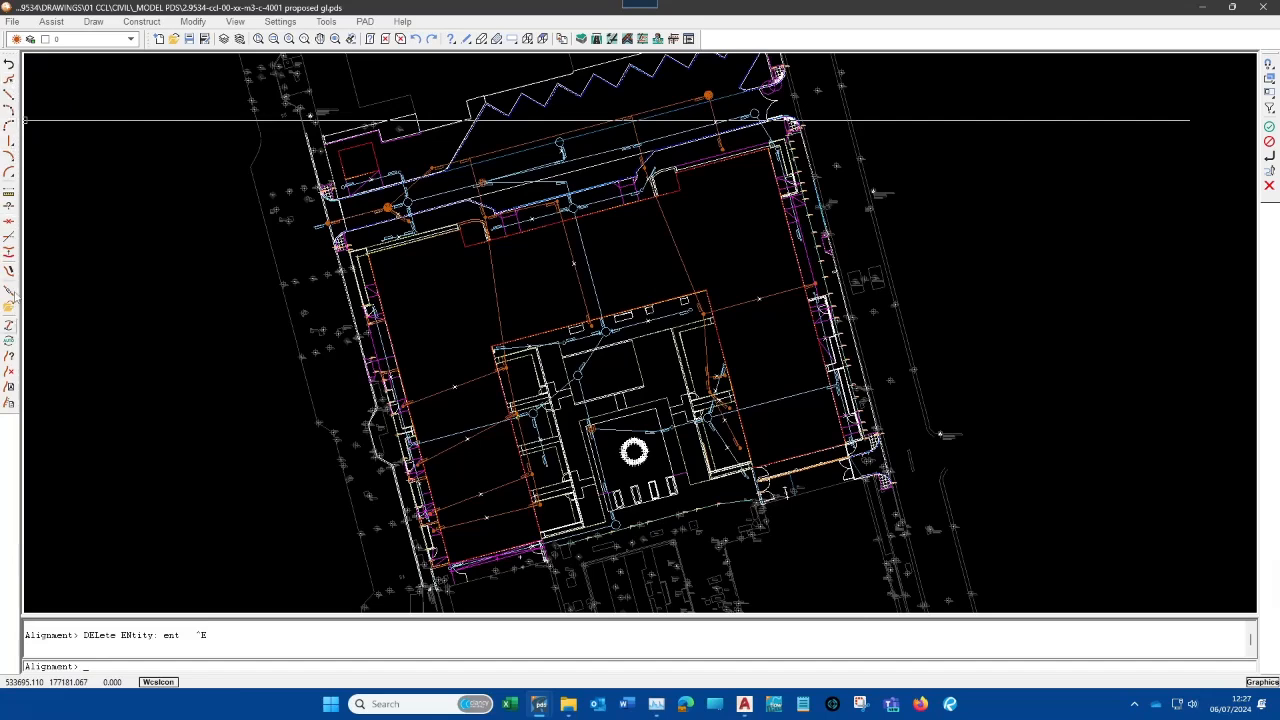
left_click(9, 84)
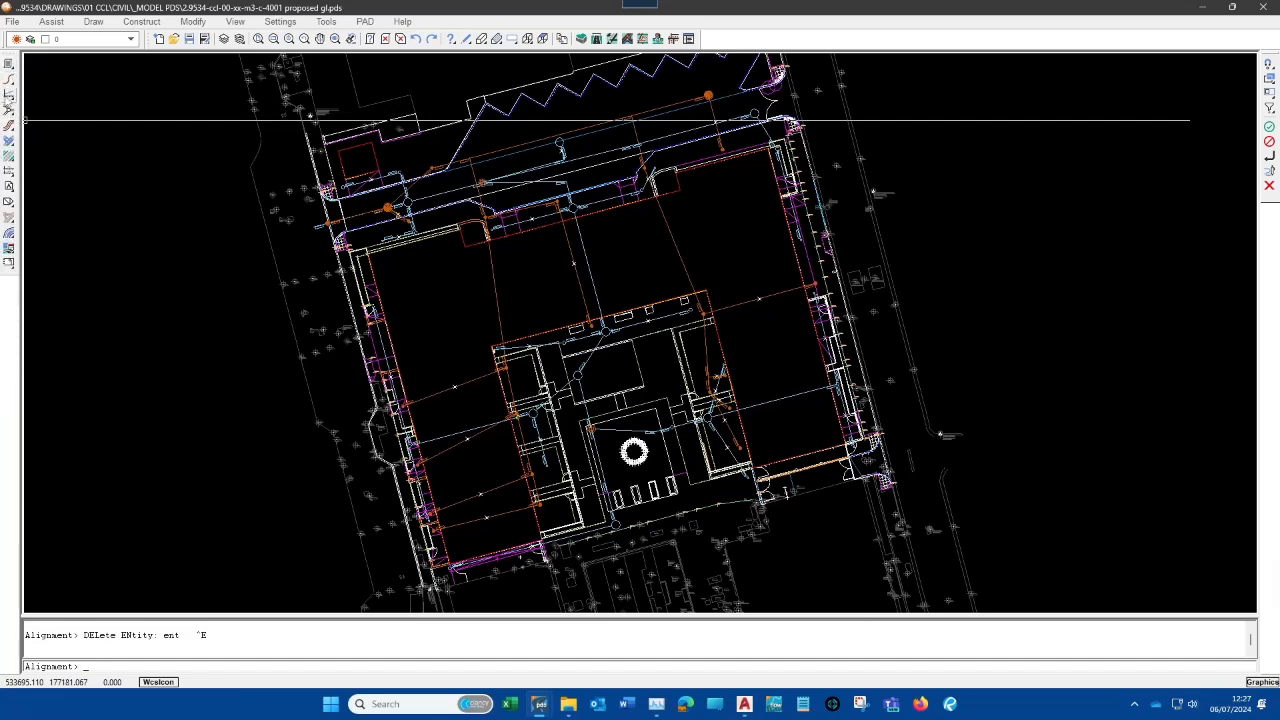
left_click(9, 86)
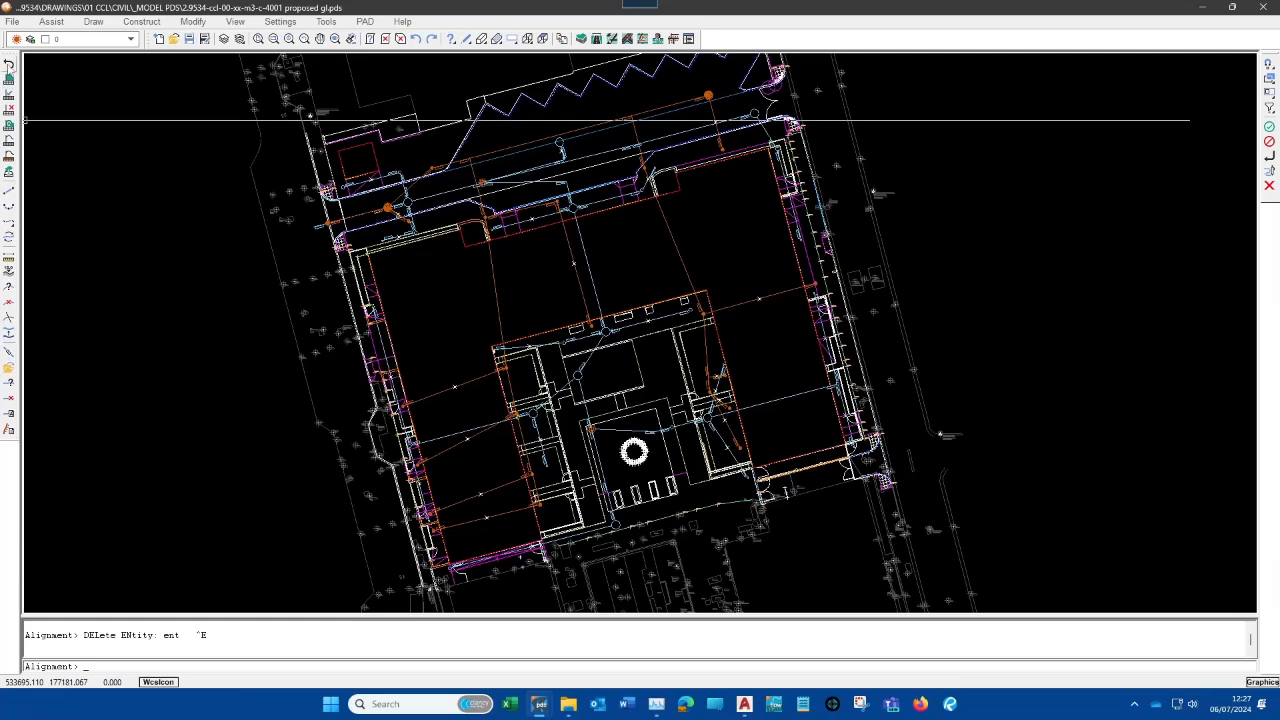
left_click(9, 67)
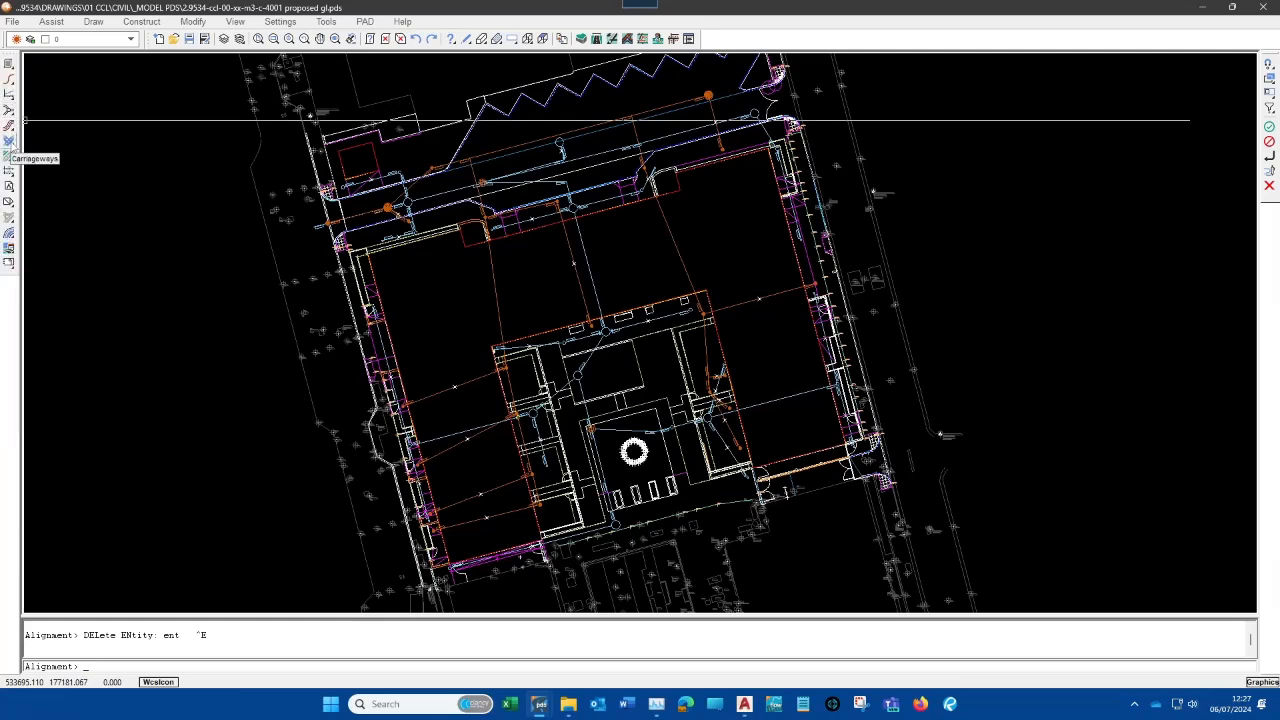
left_click(9, 143)
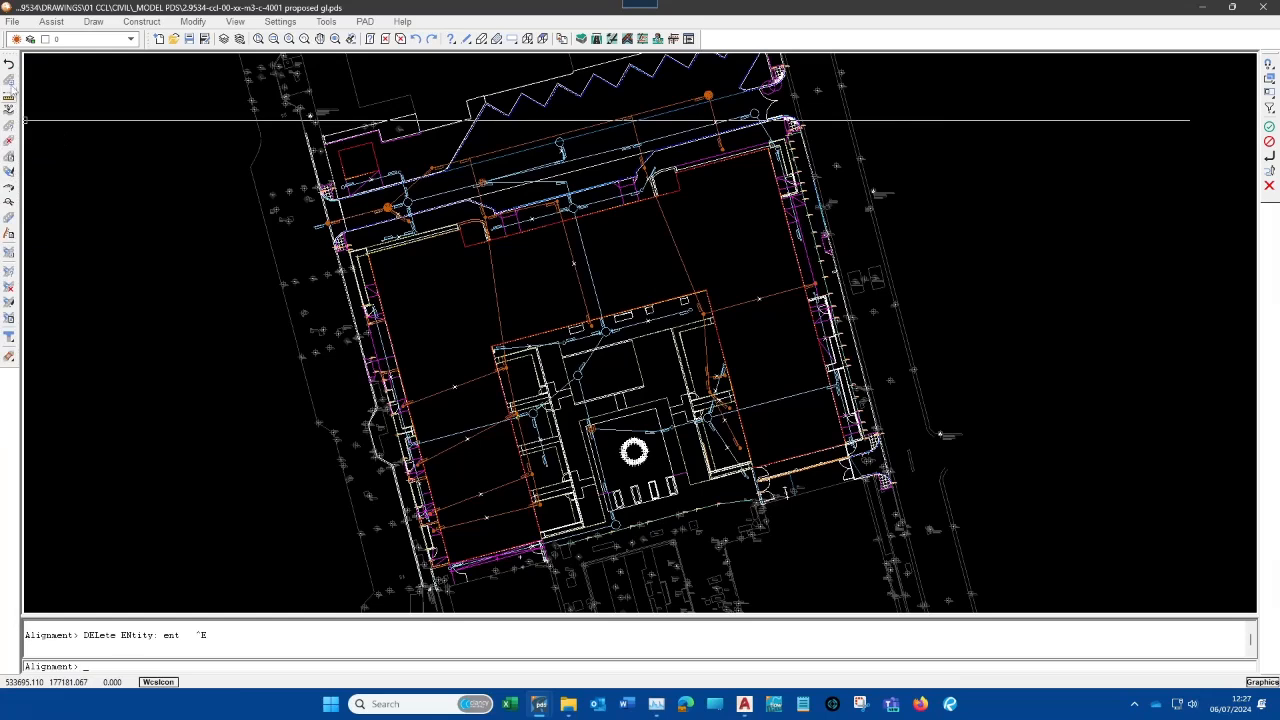
left_click(9, 66)
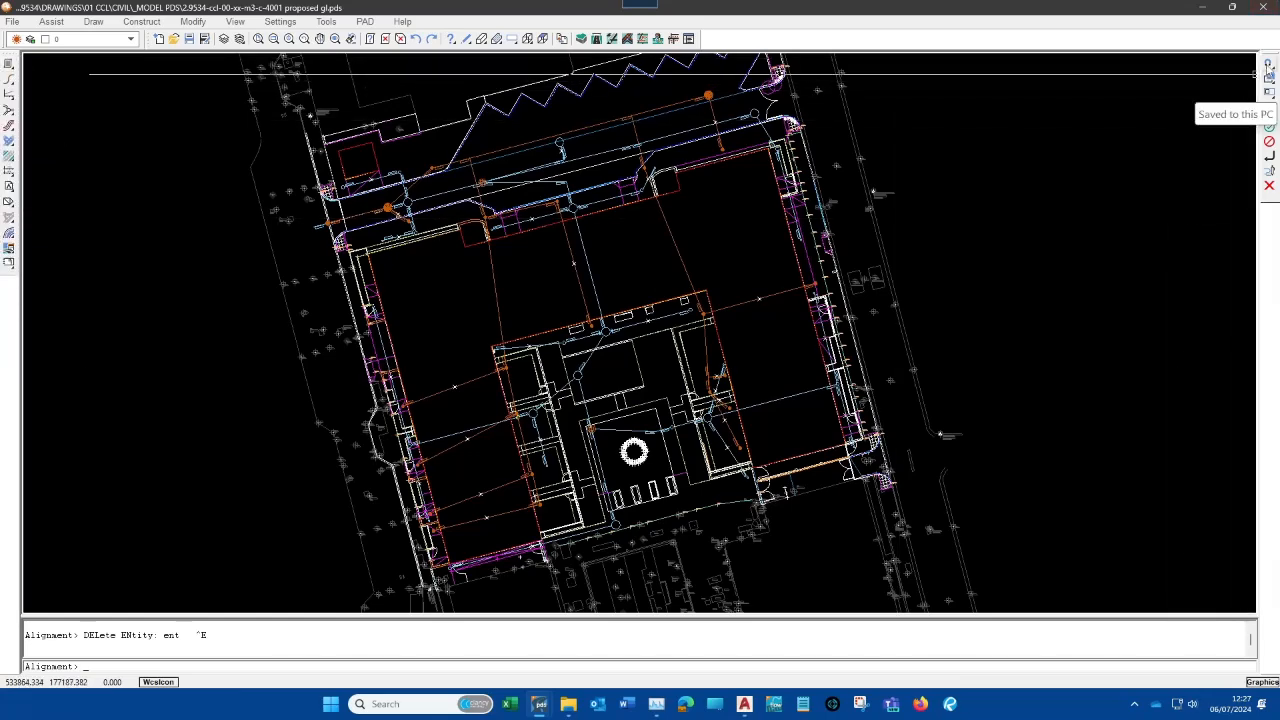
left_click(1269, 66)
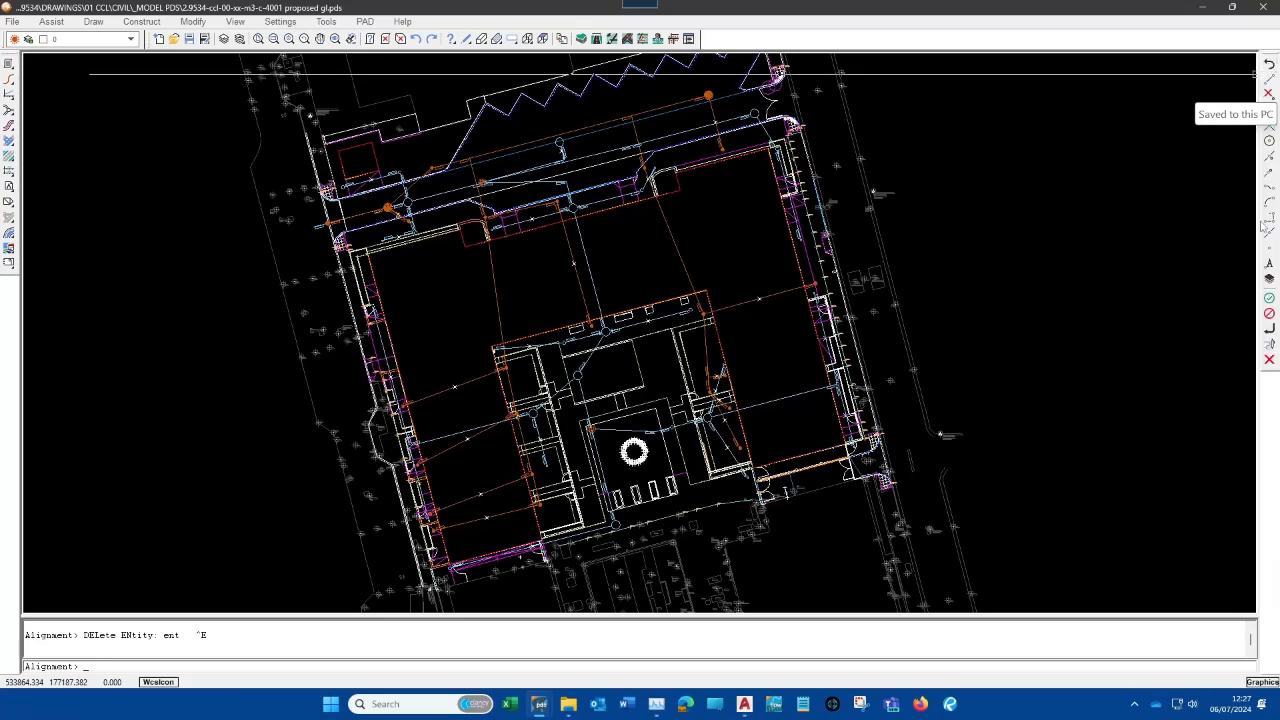
left_click(1270, 77)
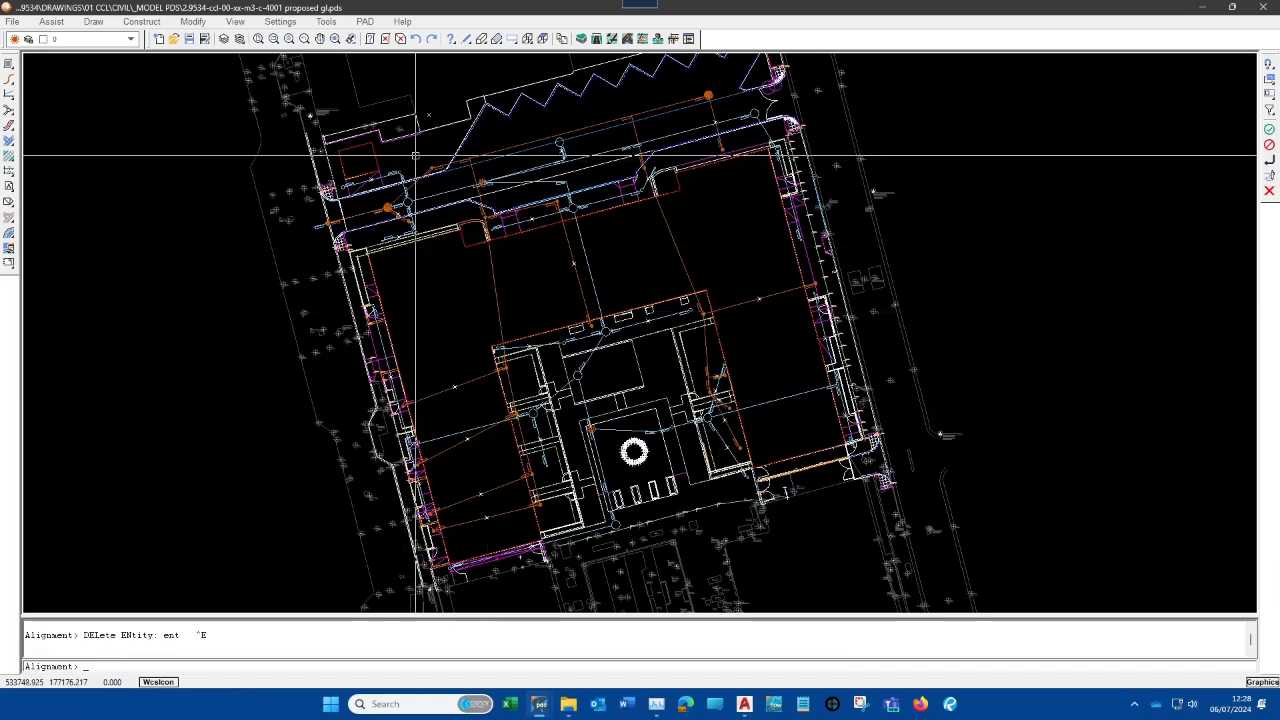
View the Undo settings among the Assist tools, cancel them, and return to the standard tools
left_click(452, 42)
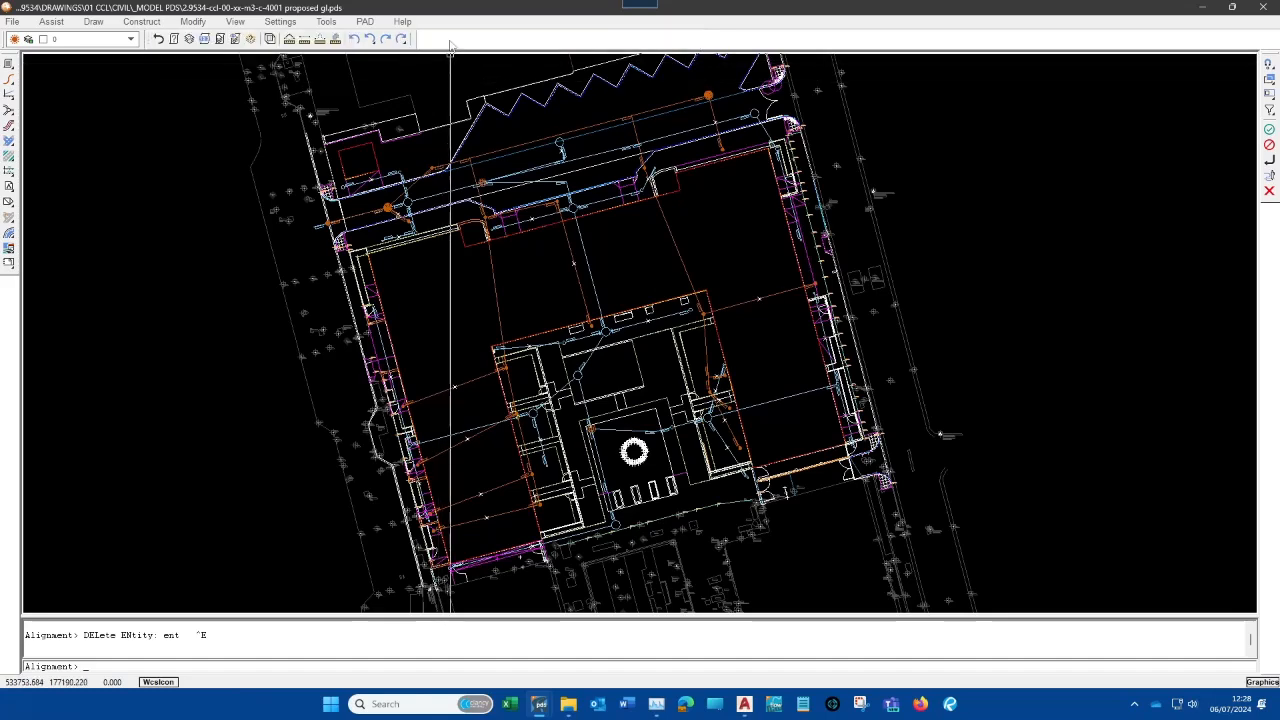
left_click(372, 40)
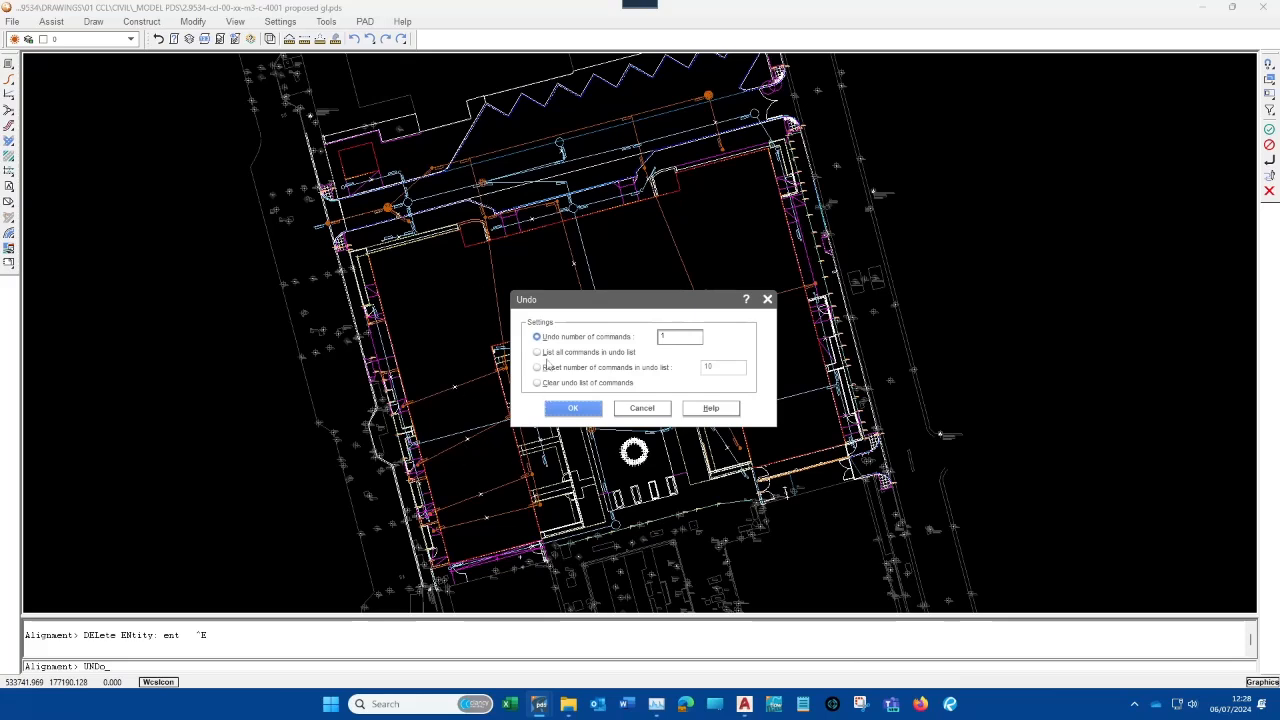
left_click(642, 410)
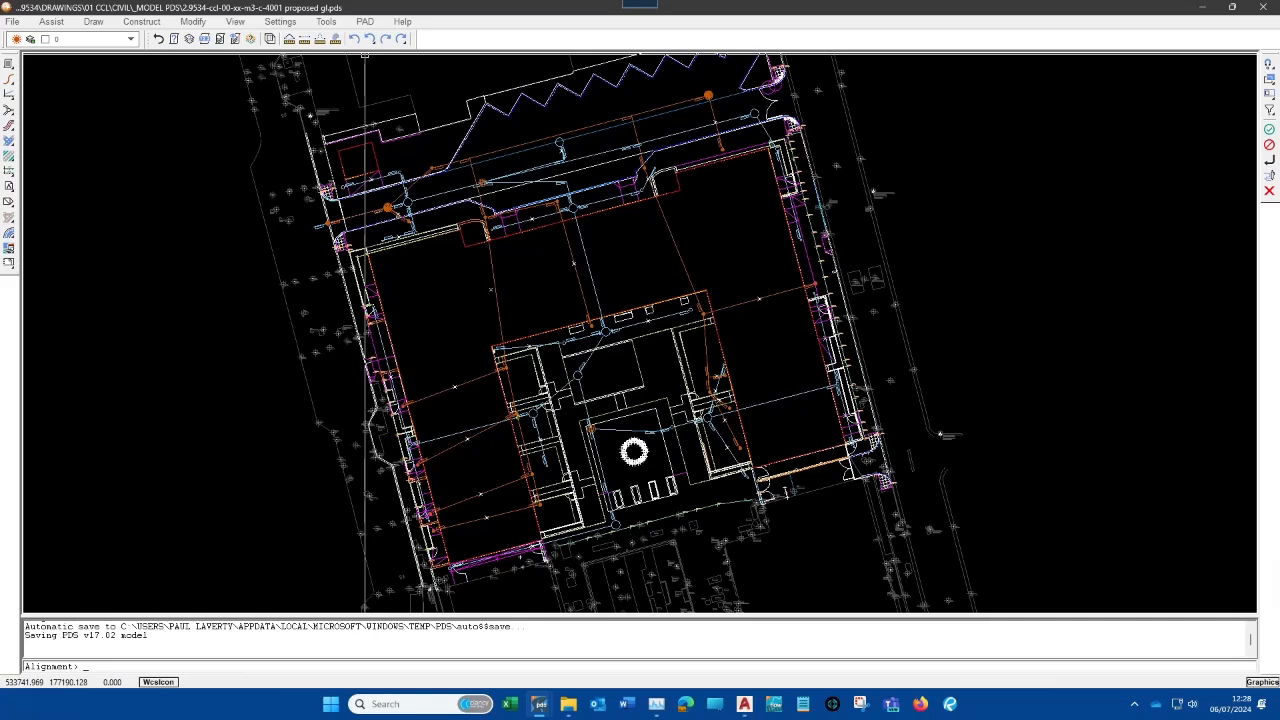
left_click(159, 41)
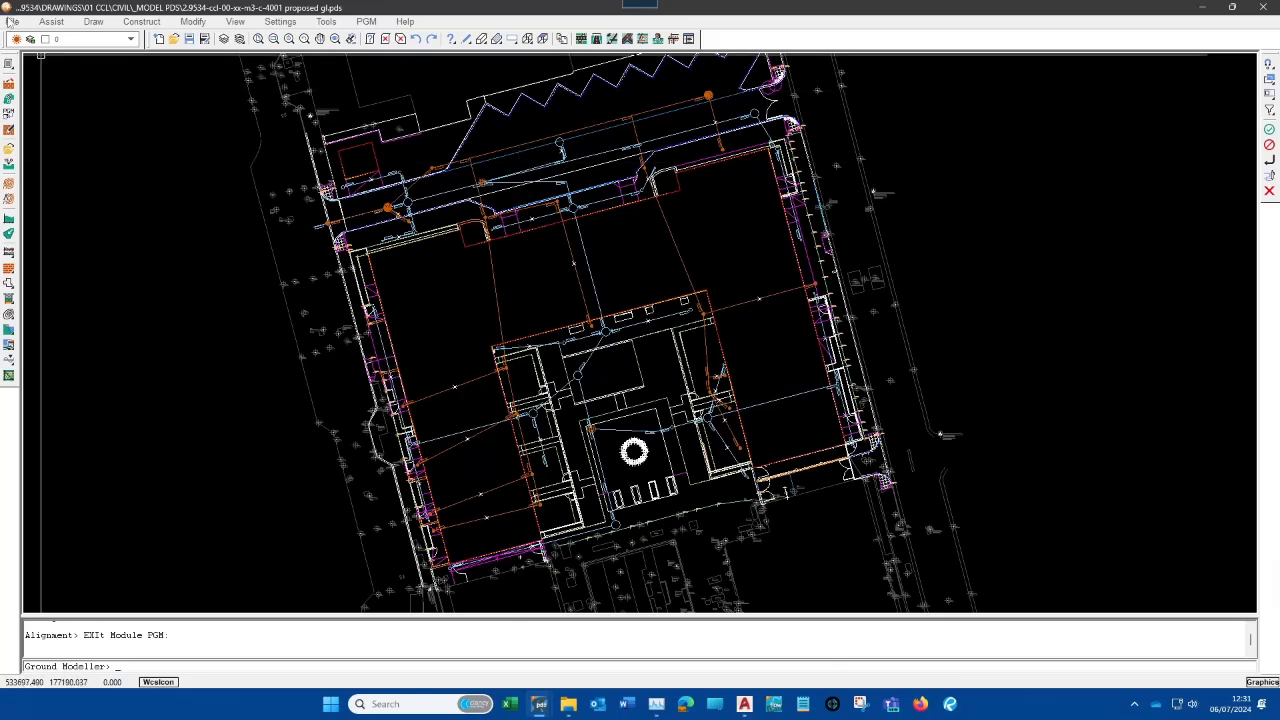
Examine the list of modules to proceed to, from PGM Ground model to SVY Survey output, and close it without switching modules
left_click(15, 28)
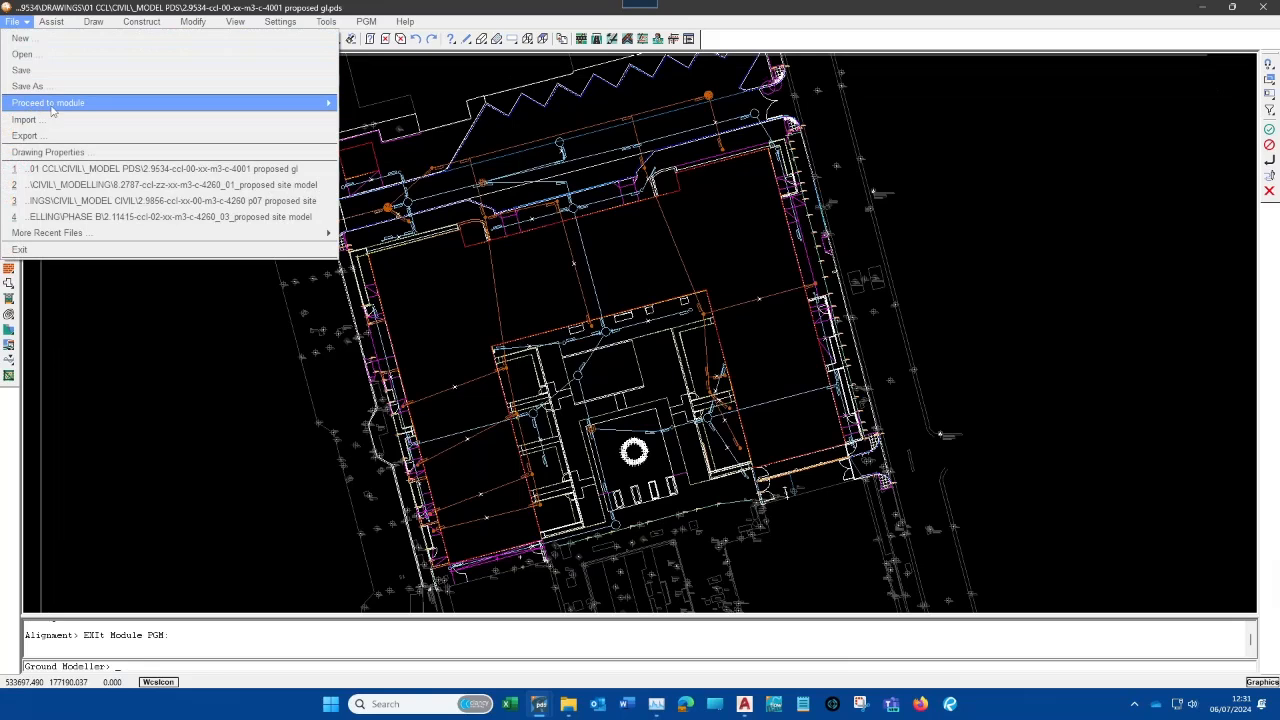
mouse_move(323, 108)
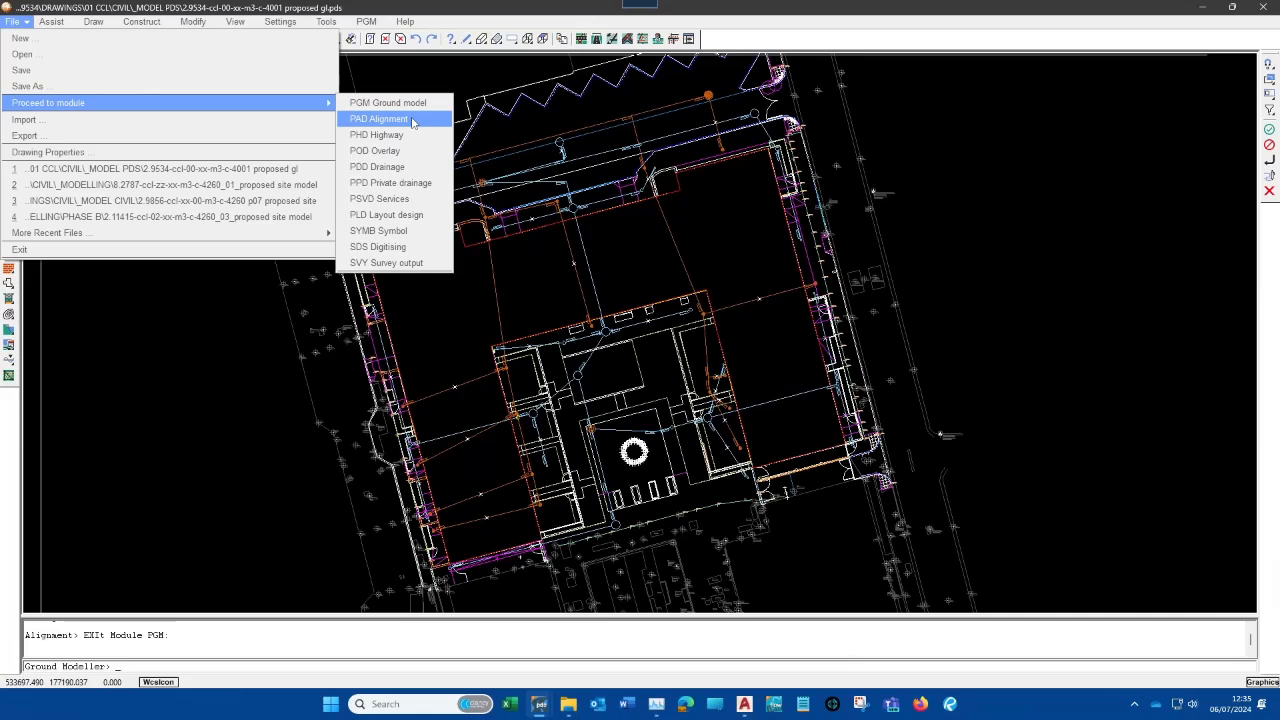
left_click(412, 121)
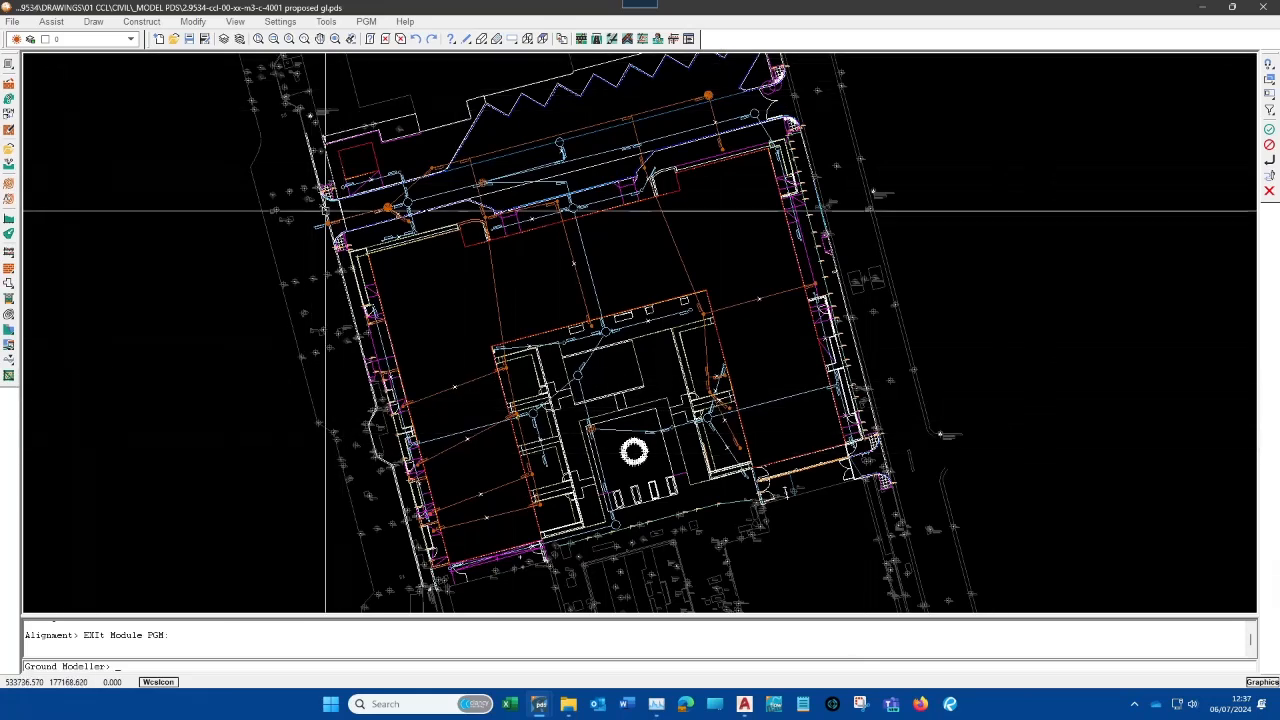
left_click(12, 21)
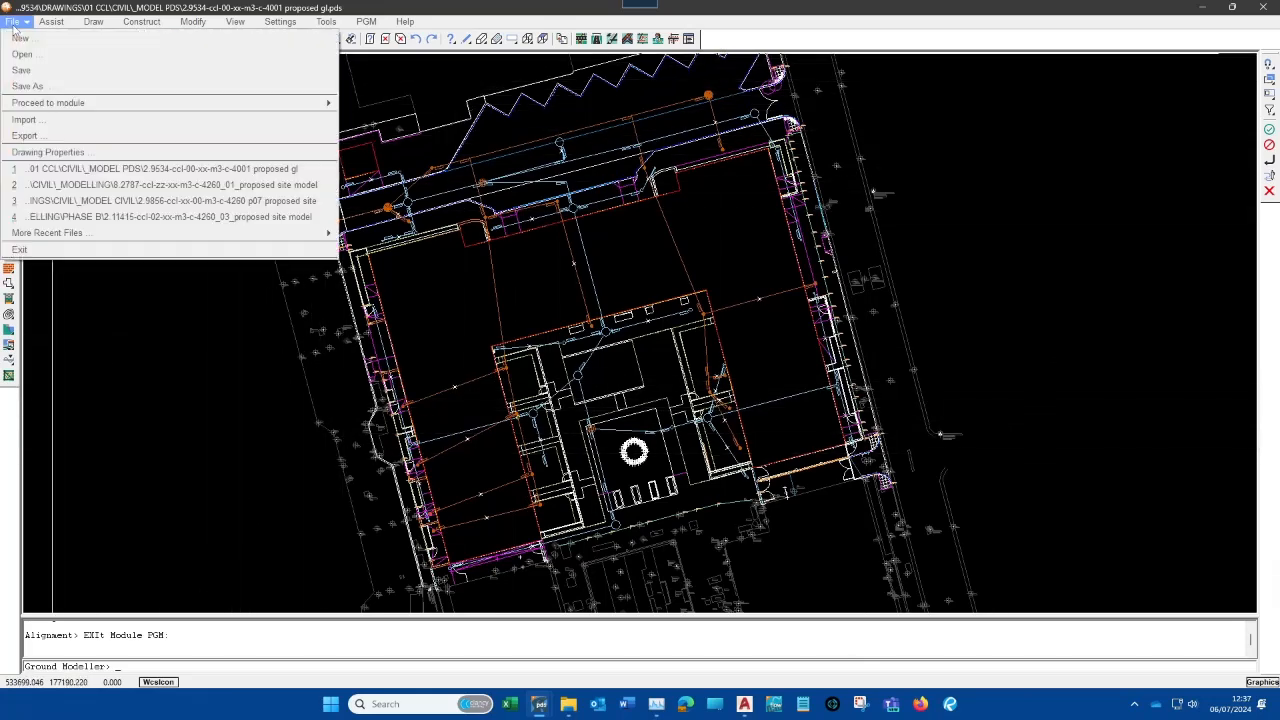
mouse_move(40, 103)
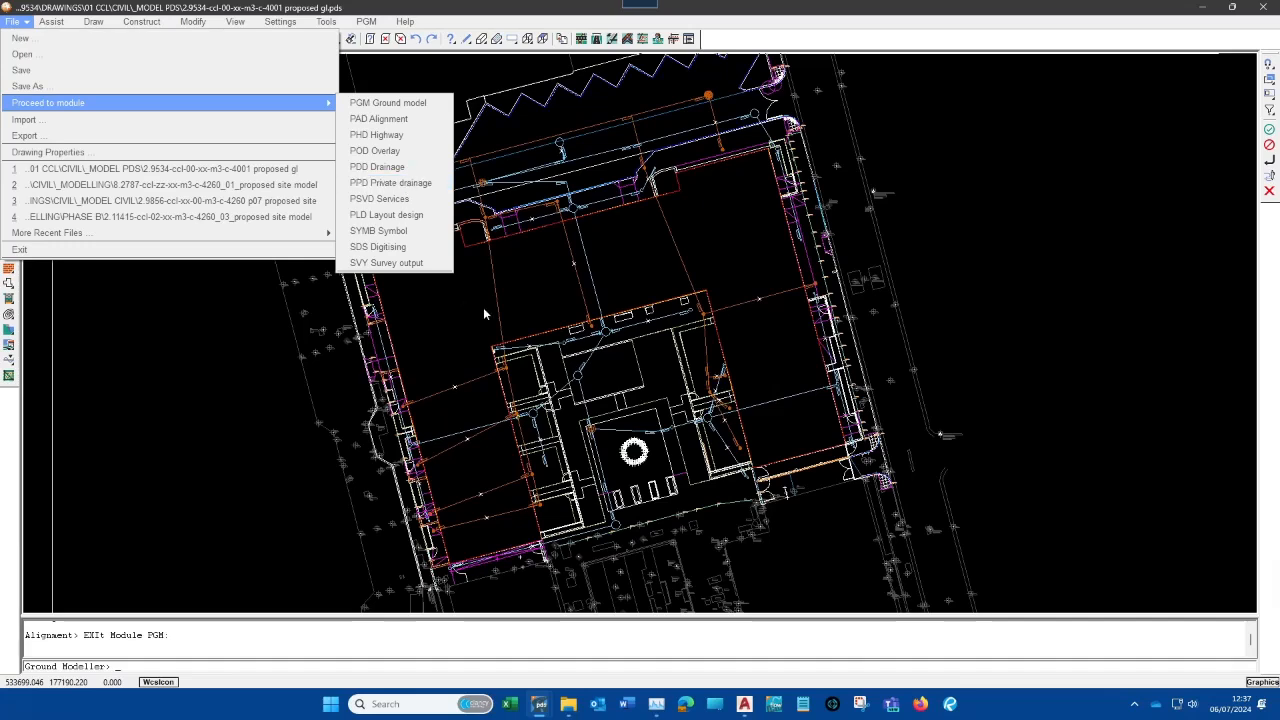
left_click(604, 444)
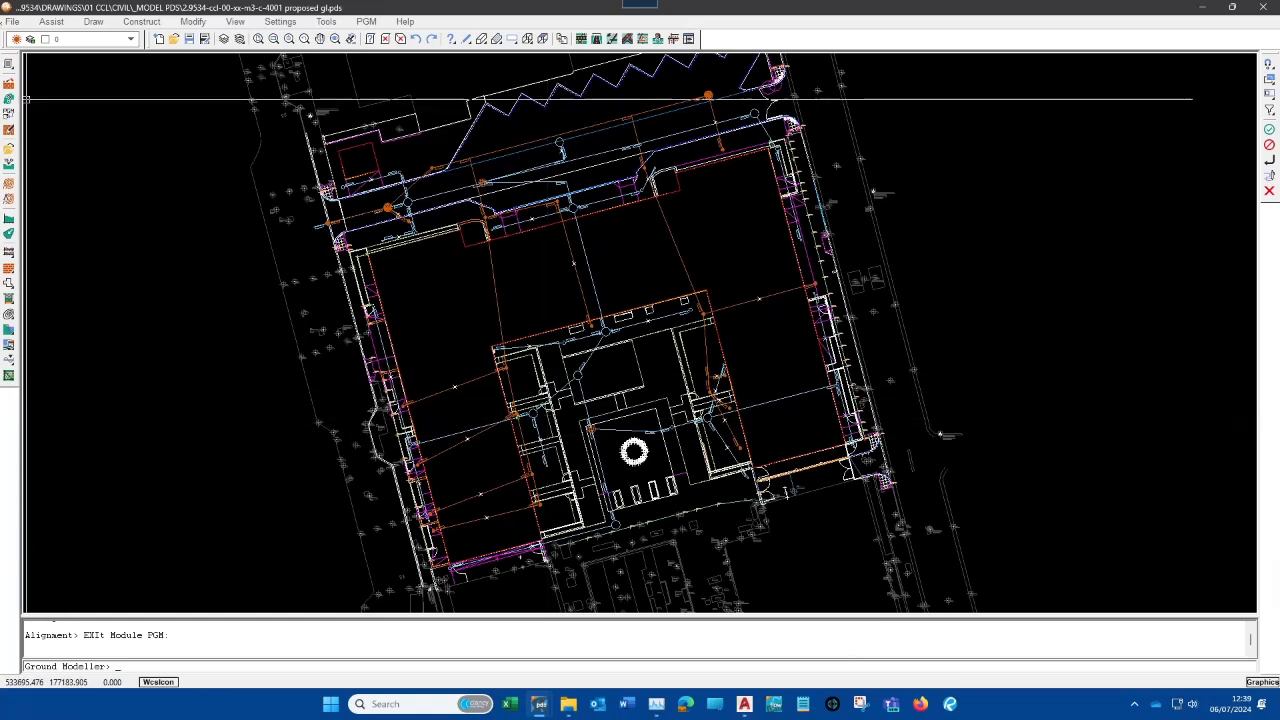
left_click(14, 21)
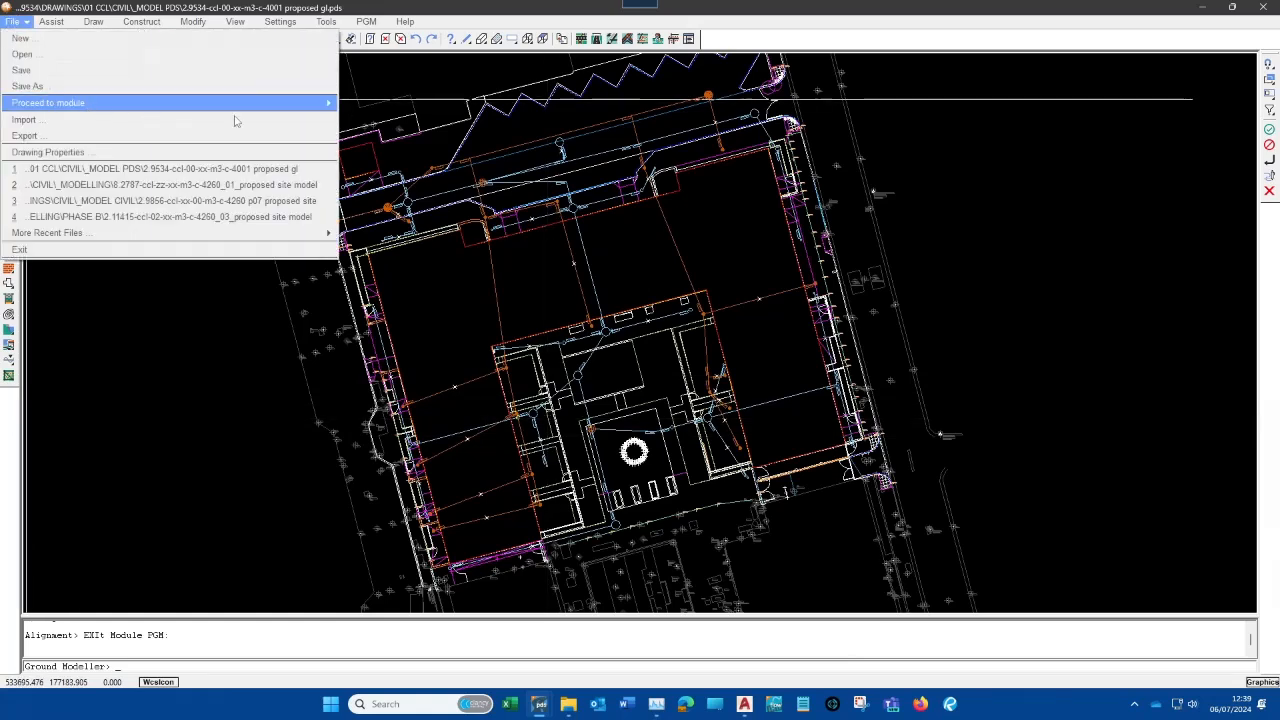
mouse_move(200, 103)
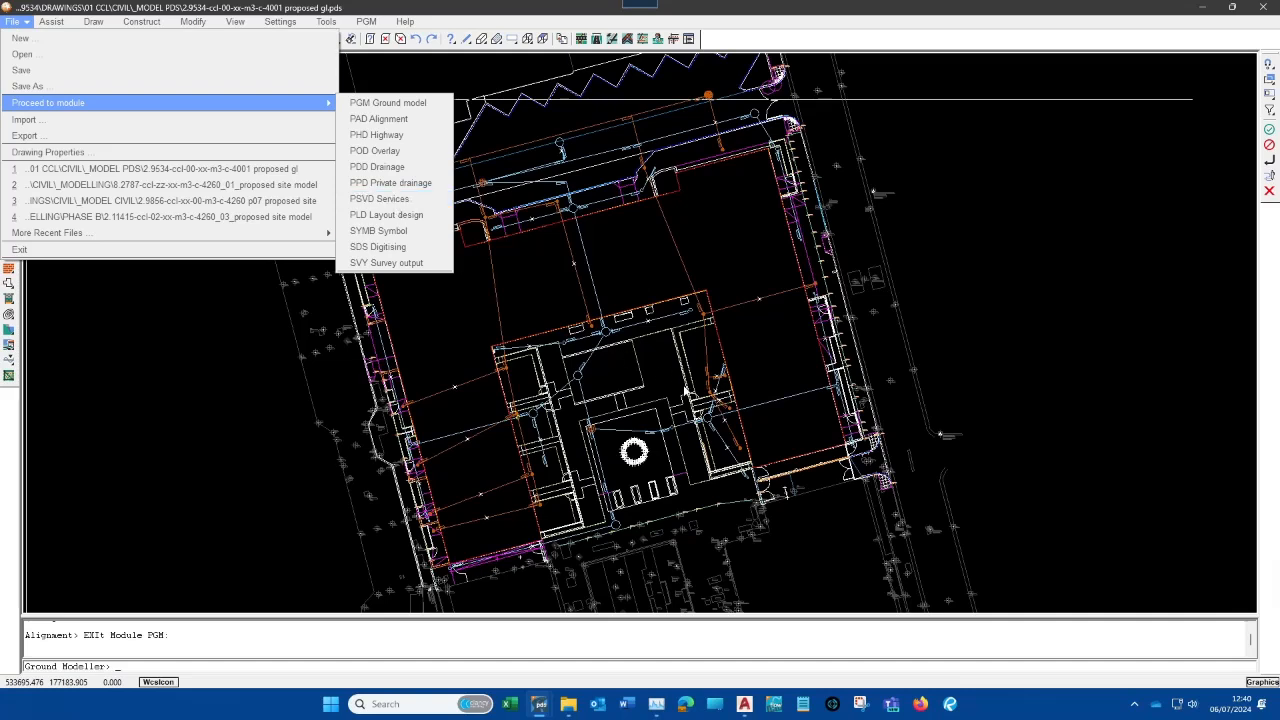
left_click(1128, 498)
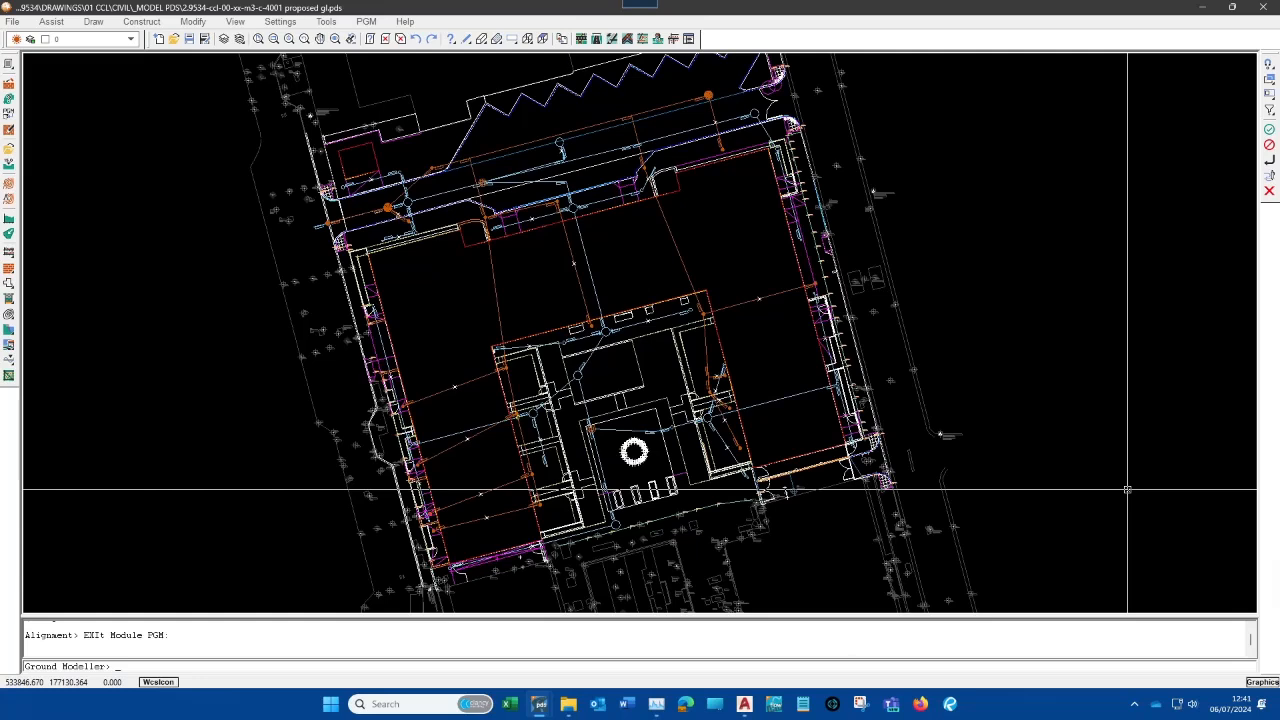
left_click(14, 22)
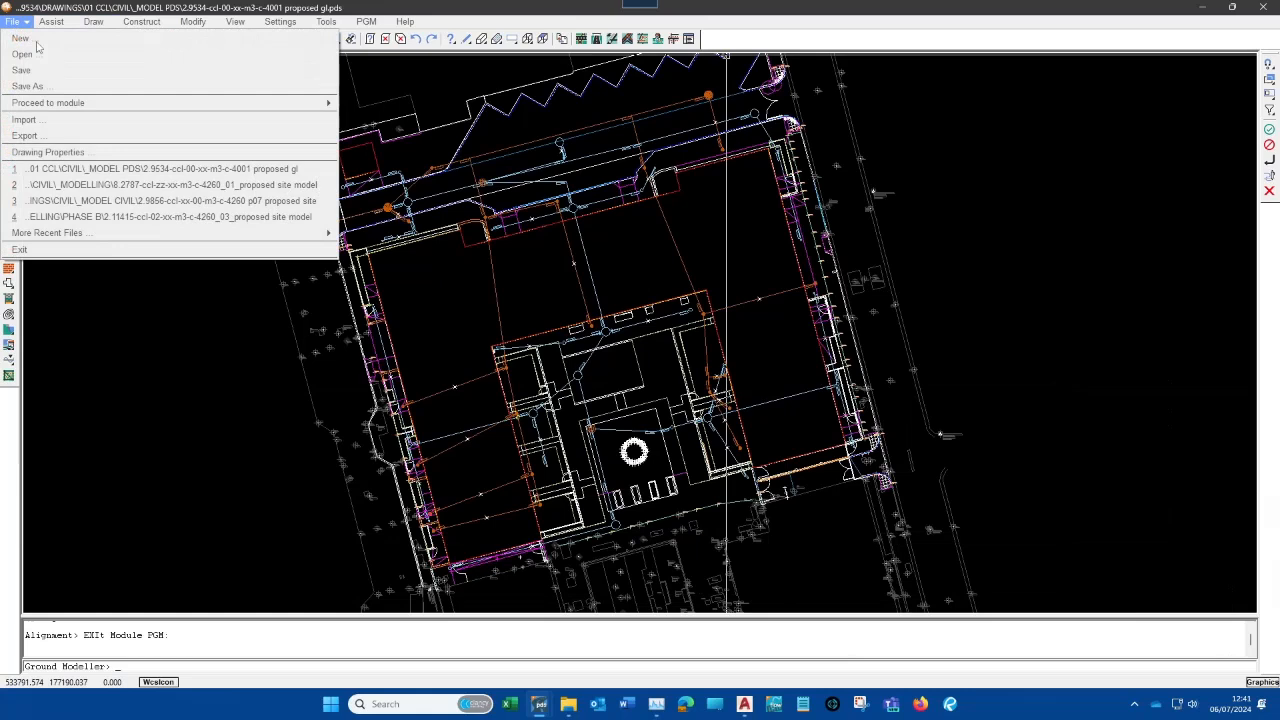
mouse_move(220, 106)
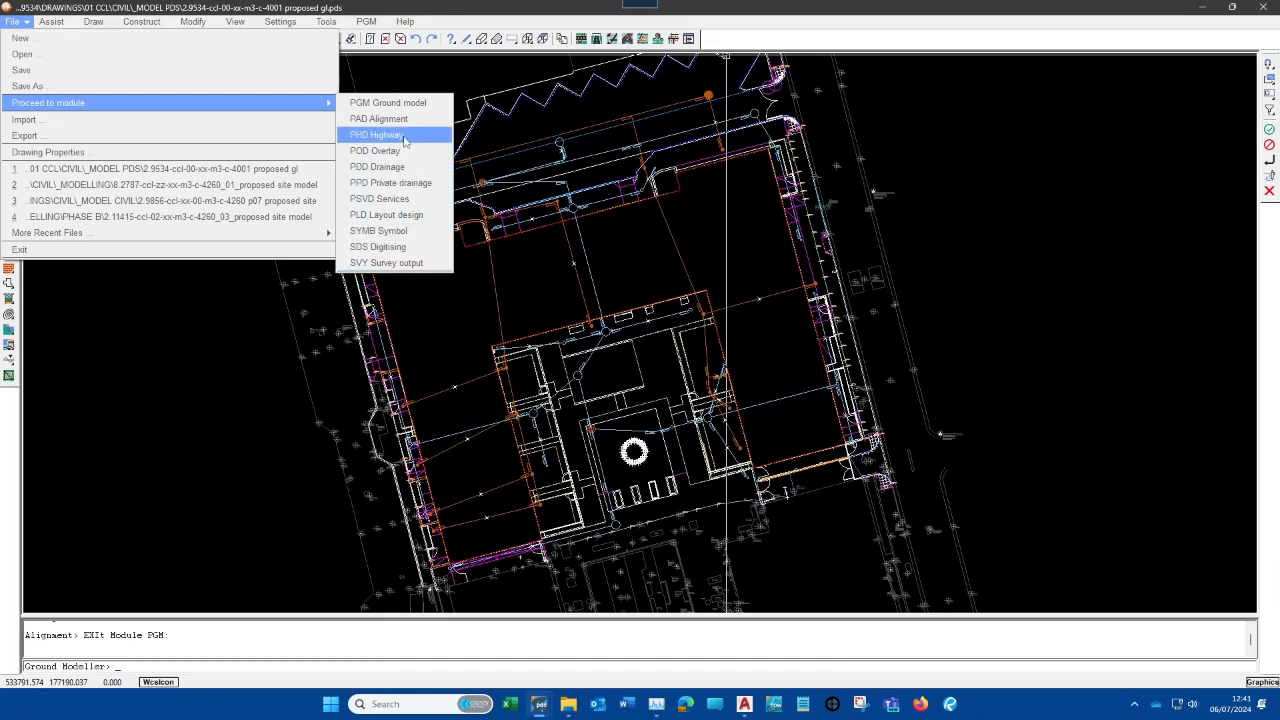
left_click(428, 331)
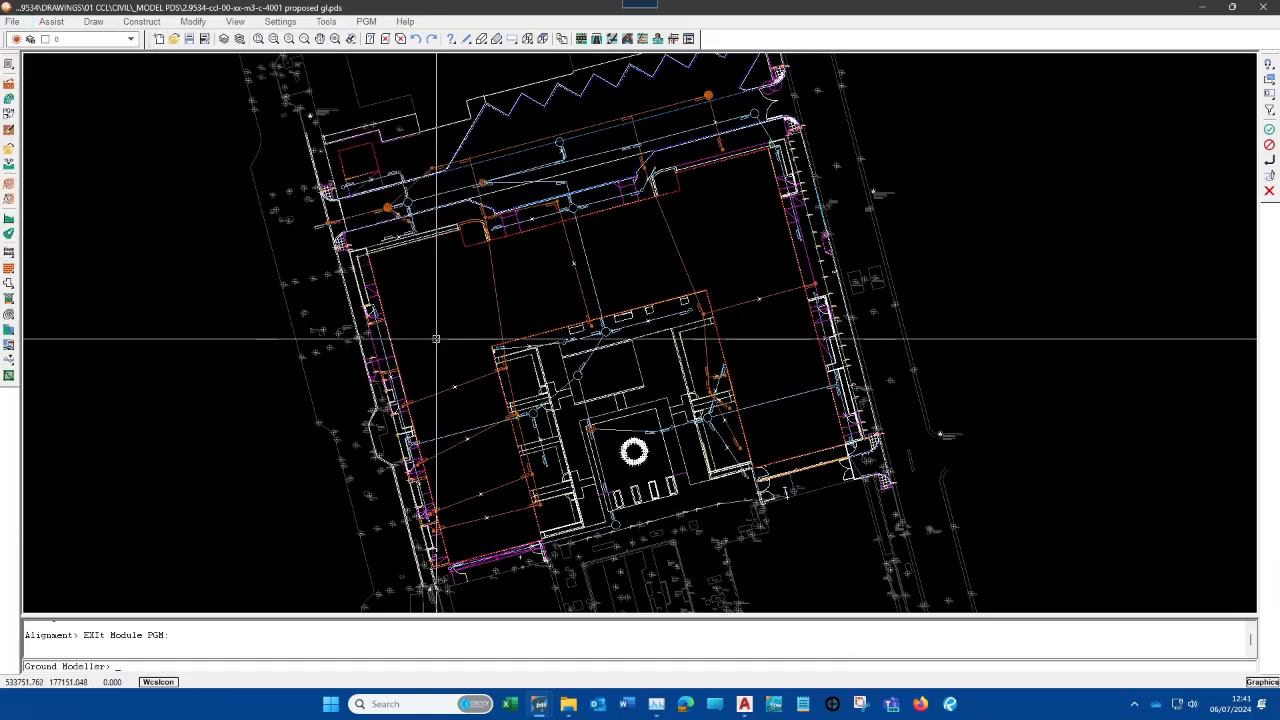